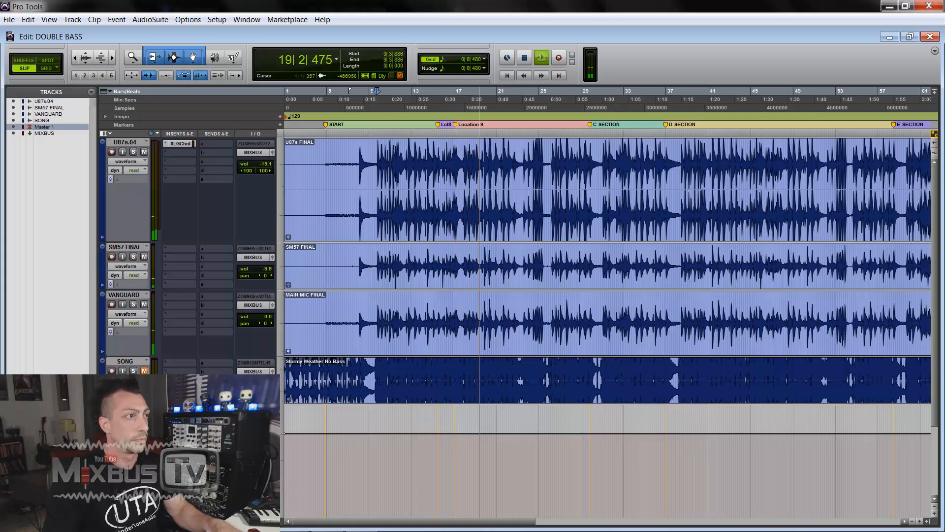
Step: Enlarge the U87s.04 track and examine its note attack at the first beat of bar 10
{"action": "key", "text": "space"}
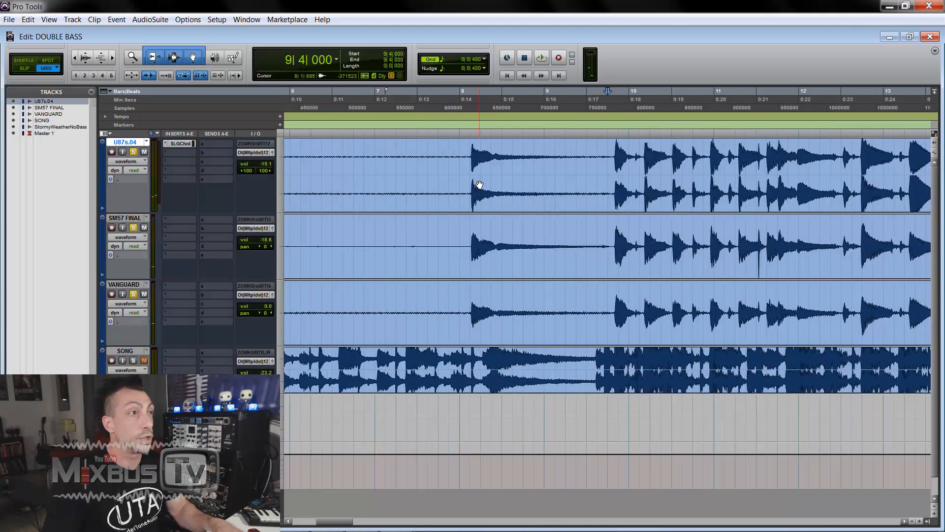
{"action": "key", "text": "ctrl+]"}
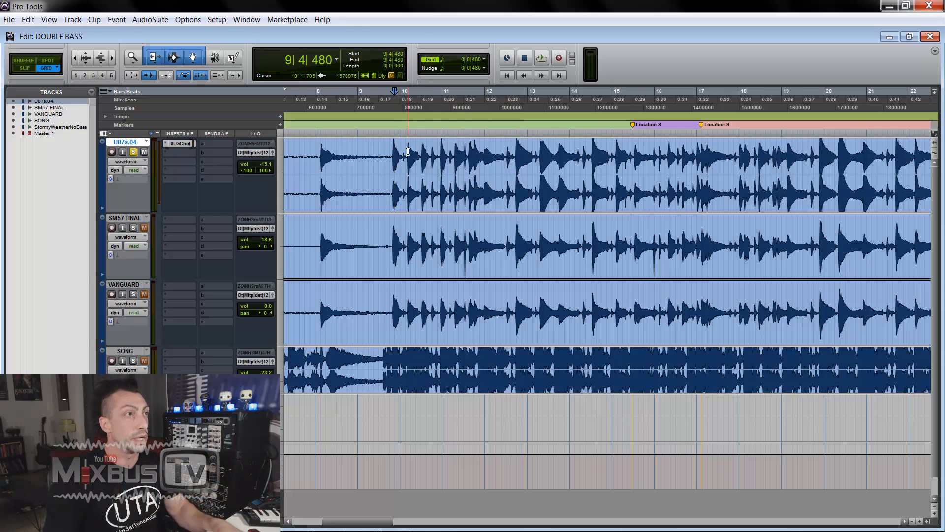
{"action": "scroll", "coordinate": [449, 167], "scroll_direction": "up", "scroll_amount": 4}
{"action": "left_click", "coordinate": [653, 155]}
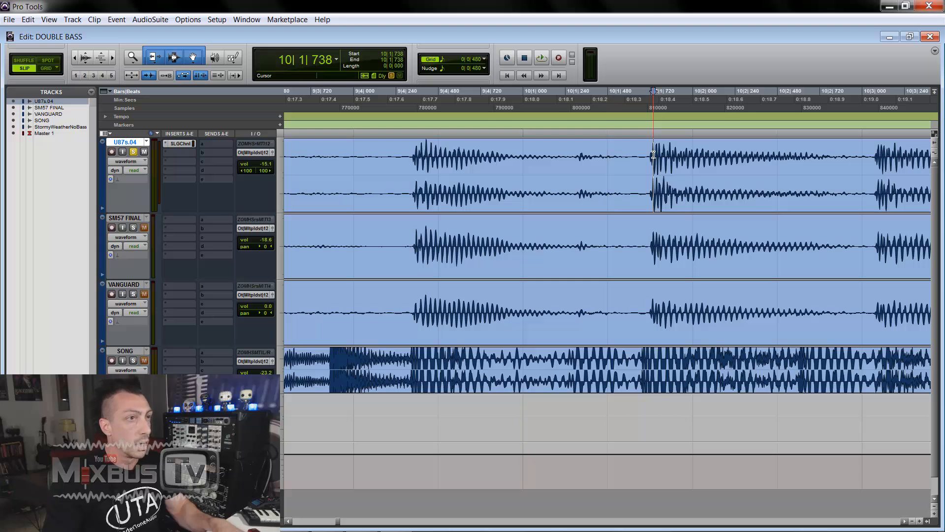
{"action": "scroll", "coordinate": [641, 159], "scroll_direction": "up", "scroll_amount": 5}
{"action": "scroll", "coordinate": [638, 158], "scroll_direction": "up", "scroll_amount": 1}
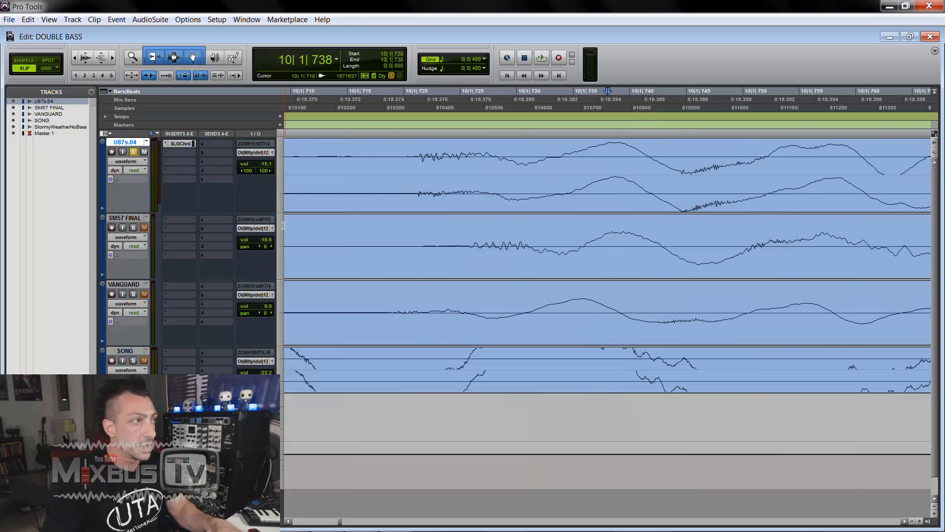
{"action": "left_click_drag", "start_coordinate": [264, 214], "coordinate": [255, 341]}
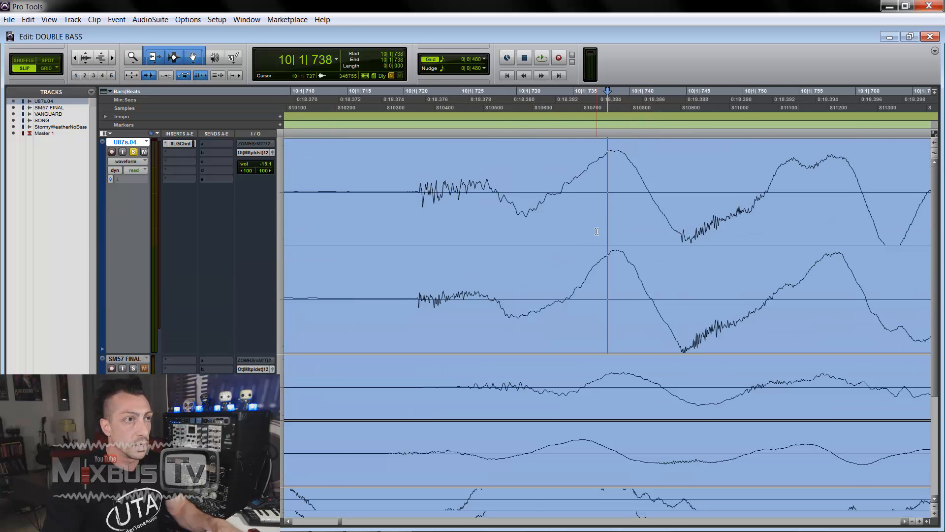
{"action": "scroll", "coordinate": [620, 213], "scroll_direction": "down", "scroll_amount": 1}
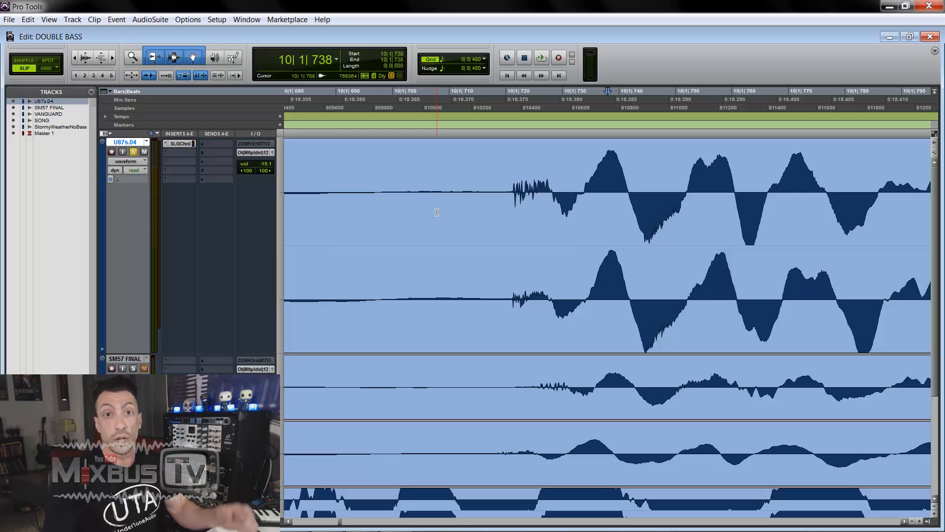
Step: Examine the positive and negative wave cycles that follow the bar 10 note attack on the U87s.04 track
{"action": "left_click", "coordinate": [631, 187]}
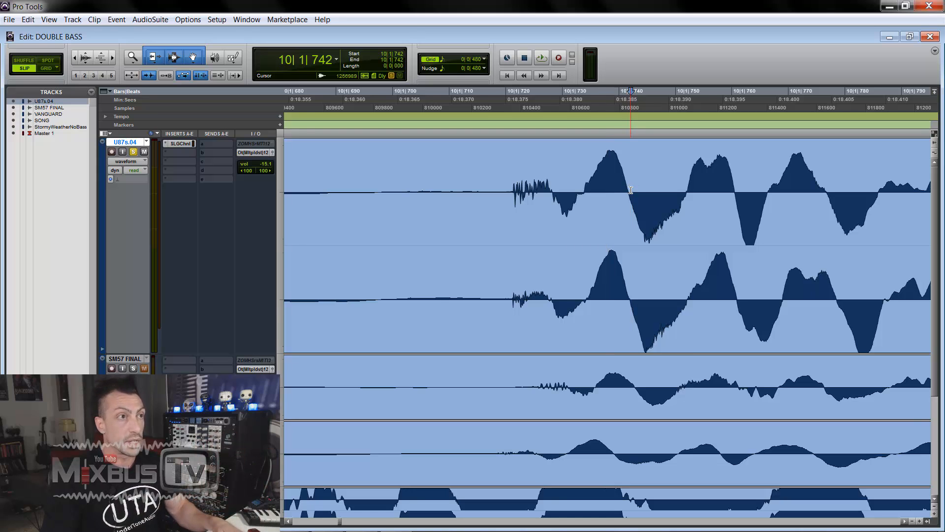
{"action": "key", "text": "t"}
{"action": "key", "text": "t"}
{"action": "key", "text": "r"}
{"action": "key", "text": "r"}
{"action": "scroll", "coordinate": [622, 191], "scroll_direction": "right", "scroll_amount": 3}
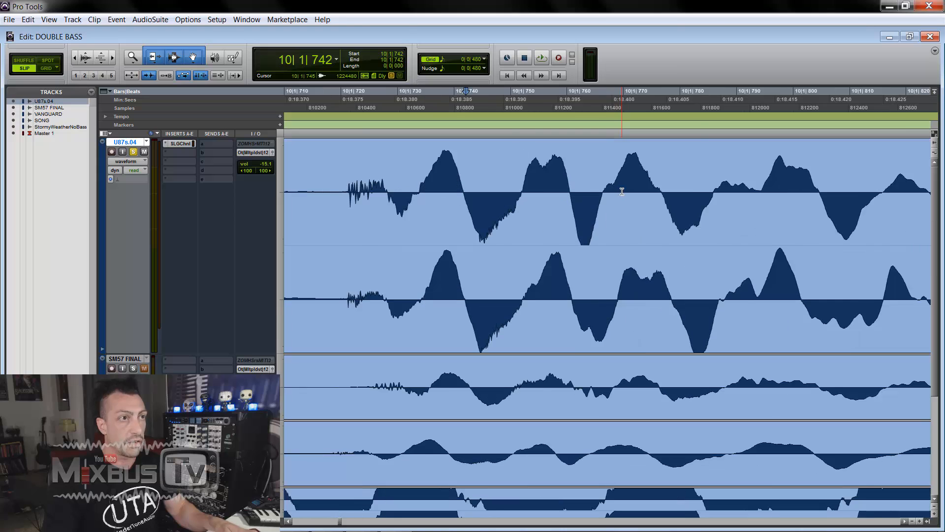
{"action": "scroll", "coordinate": [622, 191], "scroll_direction": "right", "scroll_amount": 5}
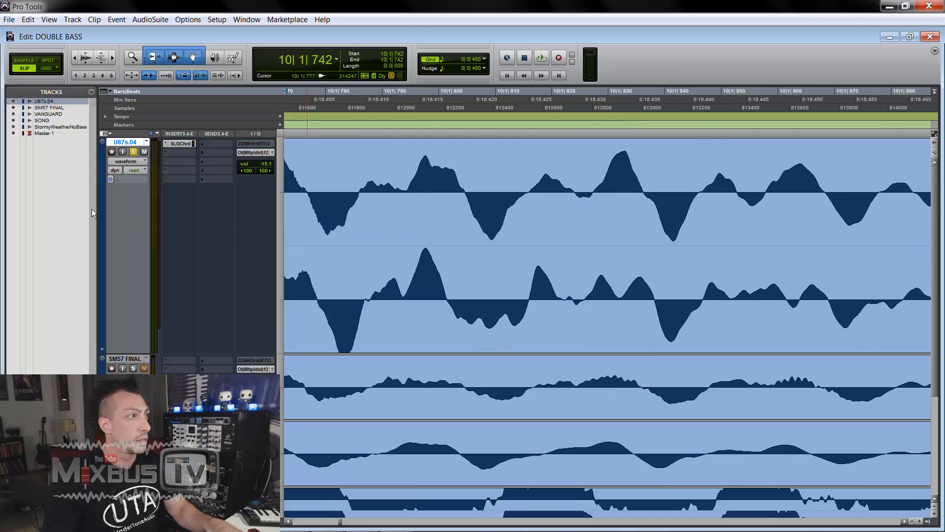
Step: Recolor the U87s.04 track red and close the color palette
{"action": "double_click", "coordinate": [103, 211]}
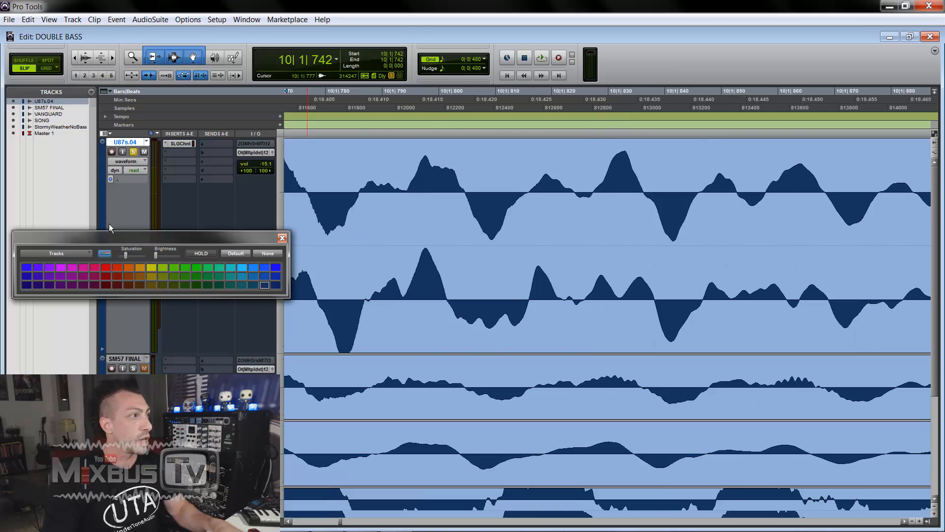
{"action": "left_click", "coordinate": [109, 267]}
{"action": "left_click", "coordinate": [116, 277]}
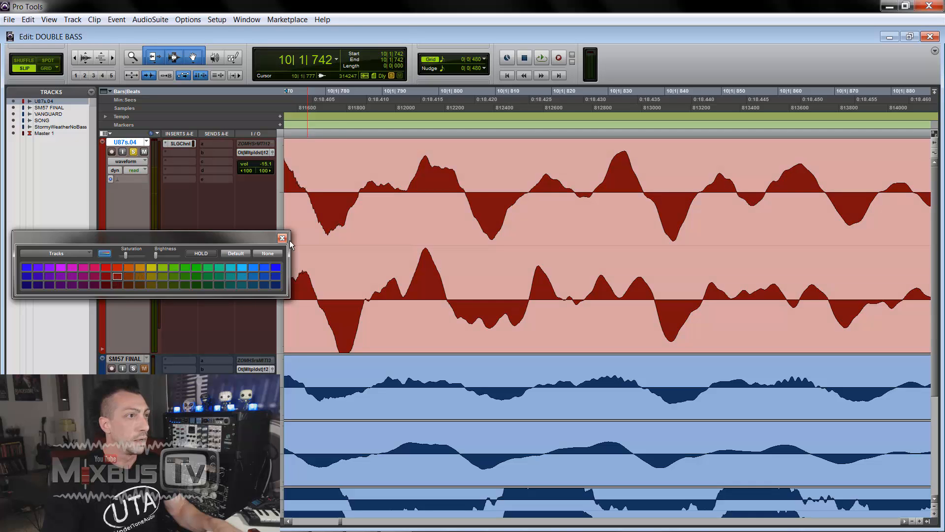
{"action": "key", "text": "ctrl+bracketleft"}
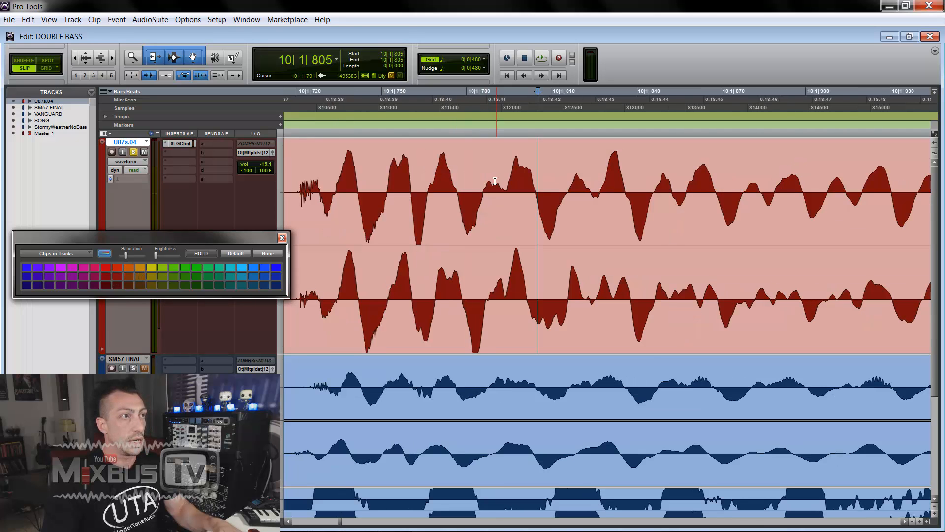
{"action": "left_click", "coordinate": [282, 238]}
Step: Examine how the notes on beats 1 and 3 of bar 10 line up across the three microphone tracks
{"action": "key", "text": "ctrl+bracketleft"}
{"action": "key", "text": "ctrl+bracketleft"}
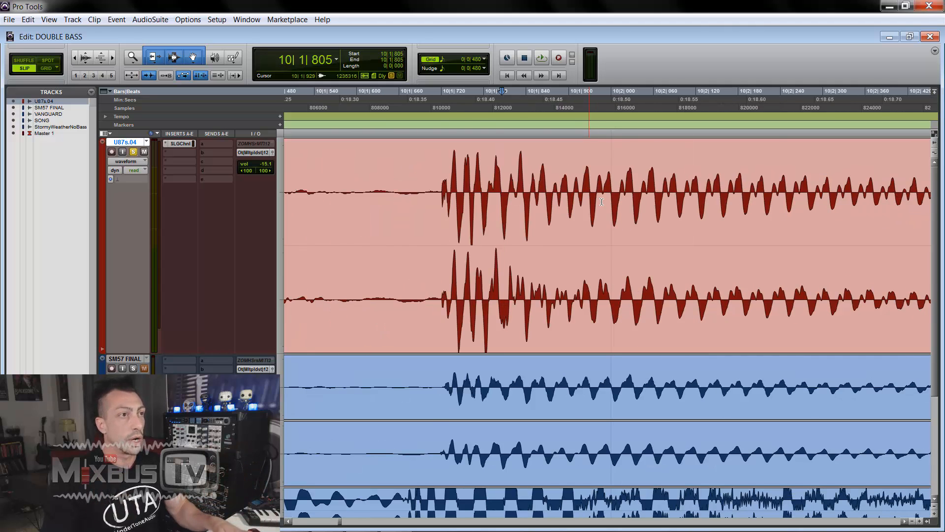
{"action": "key", "text": "ctrl+bracketleft"}
{"action": "key", "text": "ctrl+bracketleft"}
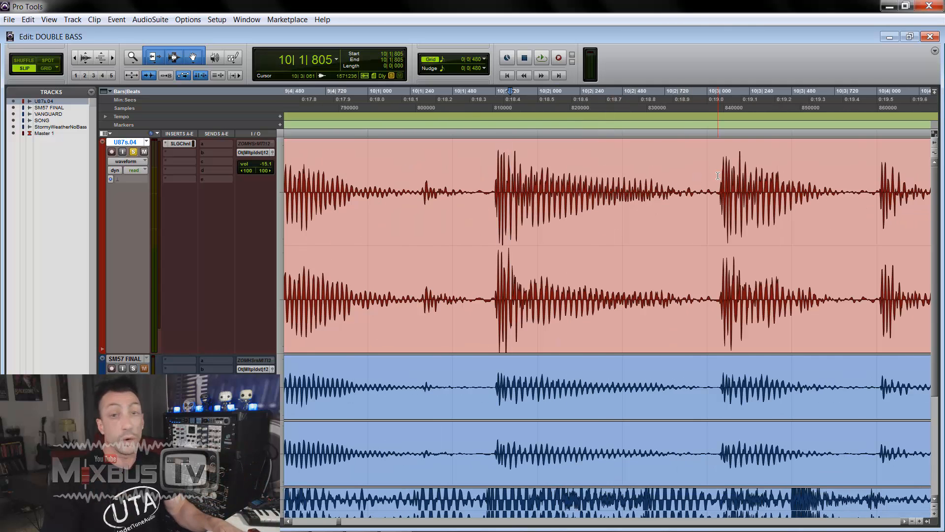
{"action": "left_click", "coordinate": [718, 175]}
{"action": "key", "text": "ctrl+bracketright"}
{"action": "key", "text": "ctrl+bracketright"}
{"action": "key", "text": "ctrl+bracketright"}
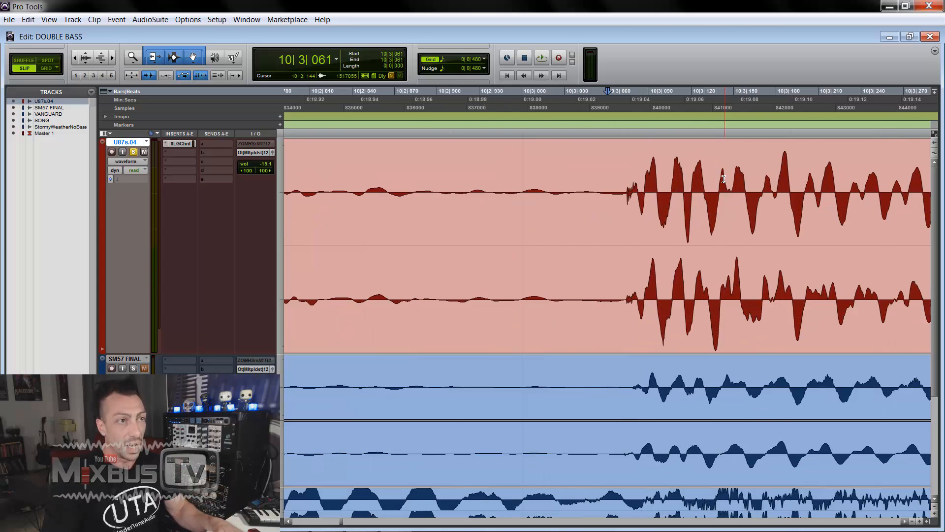
{"action": "key", "text": "ctrl+bracketleft"}
{"action": "key", "text": "ctrl+bracketleft"}
{"action": "key", "text": "ctrl+bracketleft"}
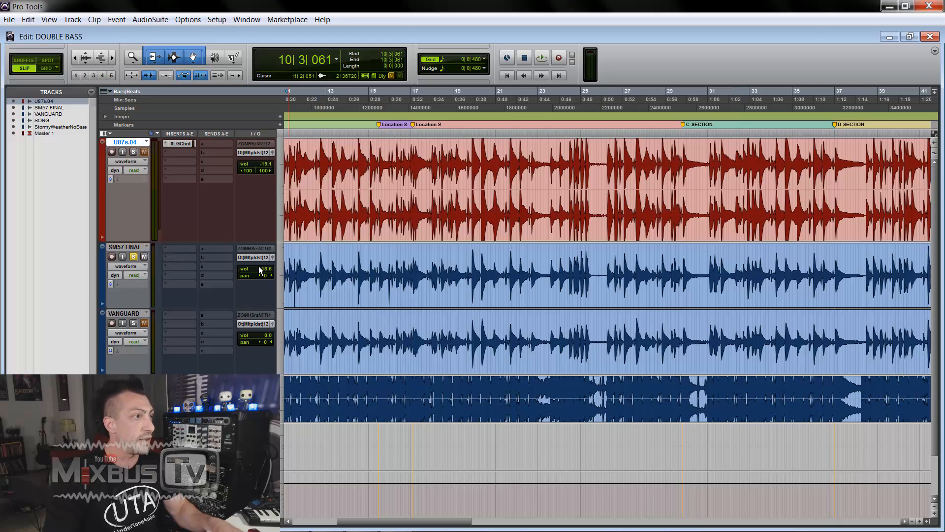
Step: Set the SM57 FINAL track's volume to -9.6 and play the passage around bar 16
{"action": "left_click_drag", "start_coordinate": [257, 266], "coordinate": [264, 203]}
{"action": "key", "text": "r"}
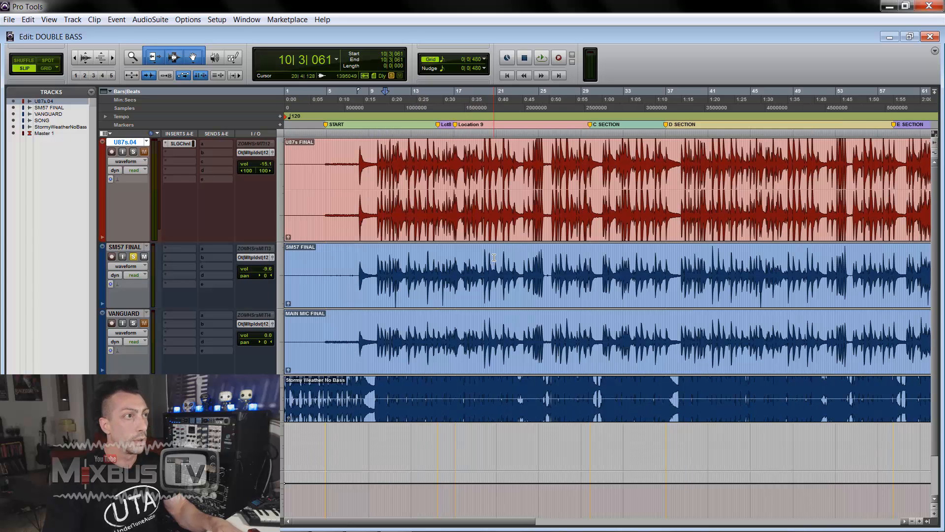
{"action": "key", "text": "t"}
{"action": "key", "text": "t"}
{"action": "key", "text": "t"}
{"action": "key", "text": "t"}
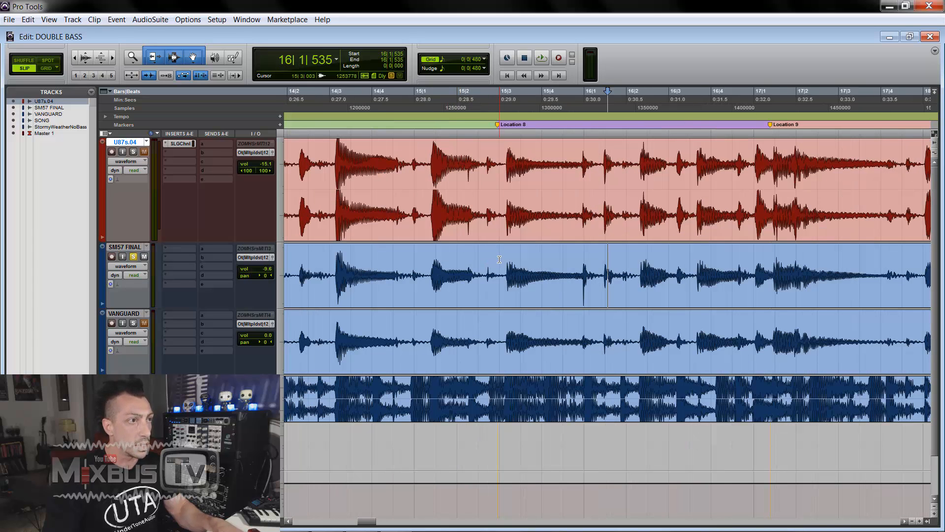
{"action": "key", "text": "space"}
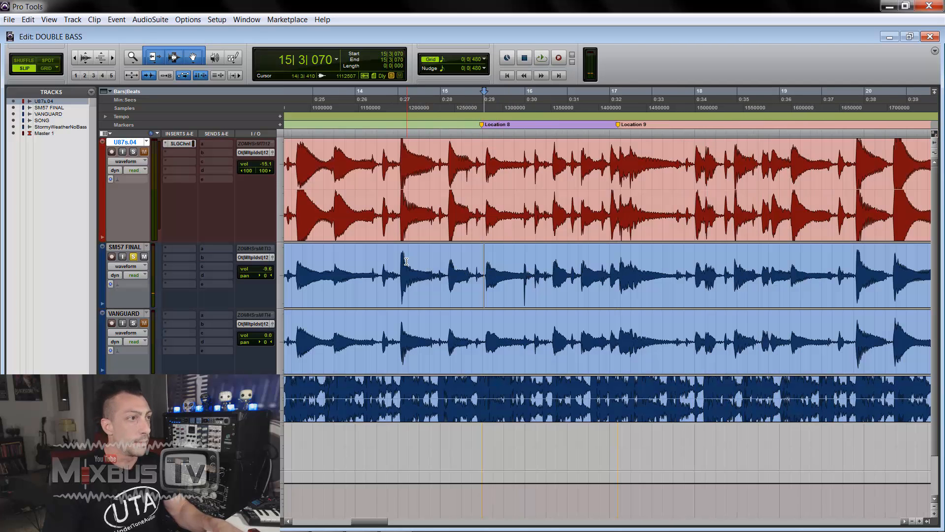
Step: Examine the SM57 FINAL note attack at bar 14, beat 3, against the U87 and Vanguard waveforms
{"action": "key", "text": "t"}
{"action": "key", "text": "t"}
{"action": "key", "text": "t"}
{"action": "key", "text": "t"}
{"action": "key", "text": "t"}
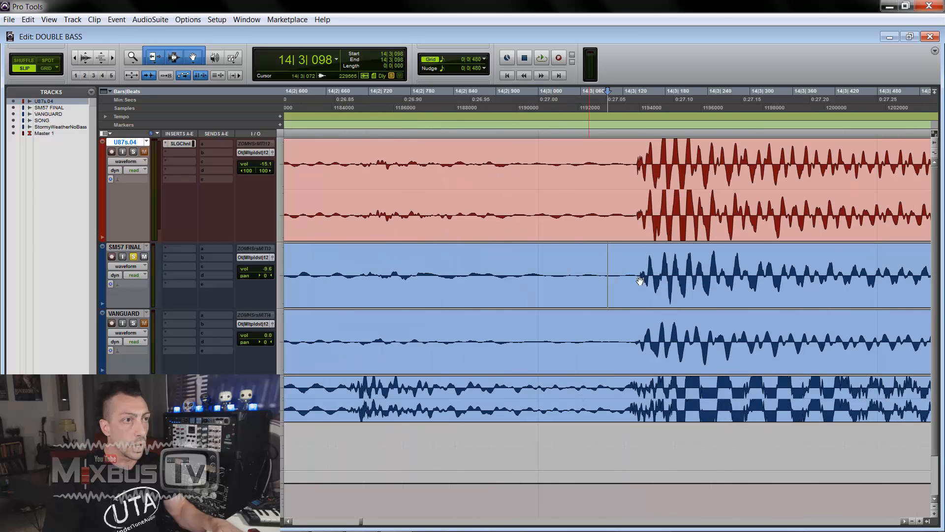
{"action": "key", "text": "t"}
{"action": "key", "text": "t"}
{"action": "key", "text": "t"}
{"action": "key", "text": "t"}
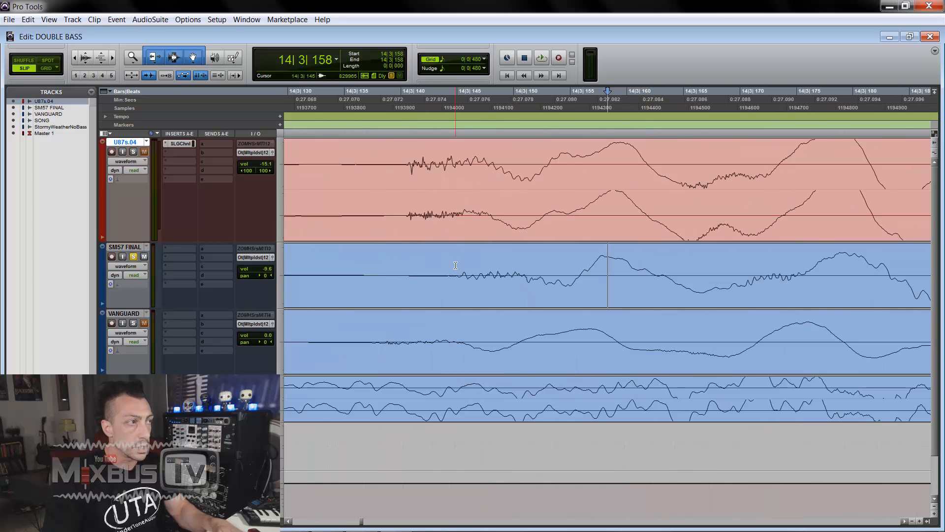
Step: Switch the SM57 track to the SM57 NOT ALIGNED playlist and increase its track height
{"action": "left_click", "coordinate": [144, 247]}
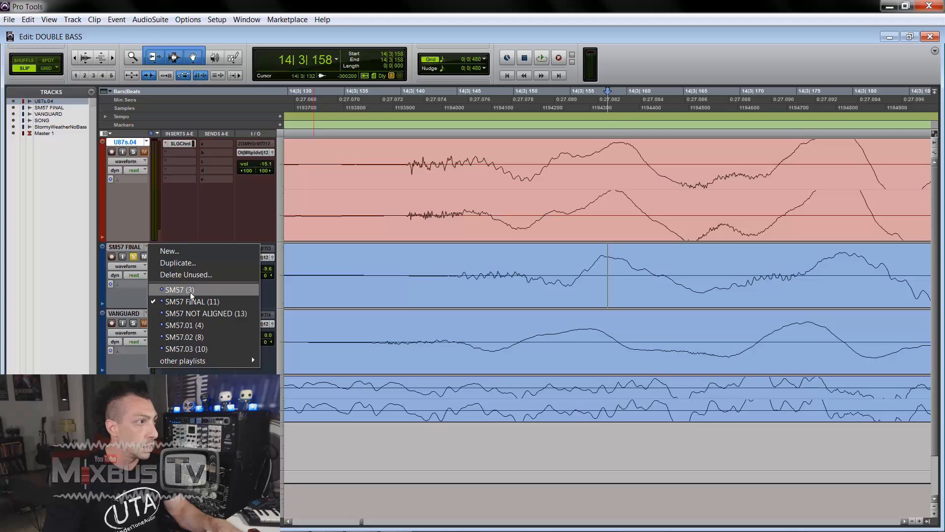
{"action": "left_click", "coordinate": [204, 314]}
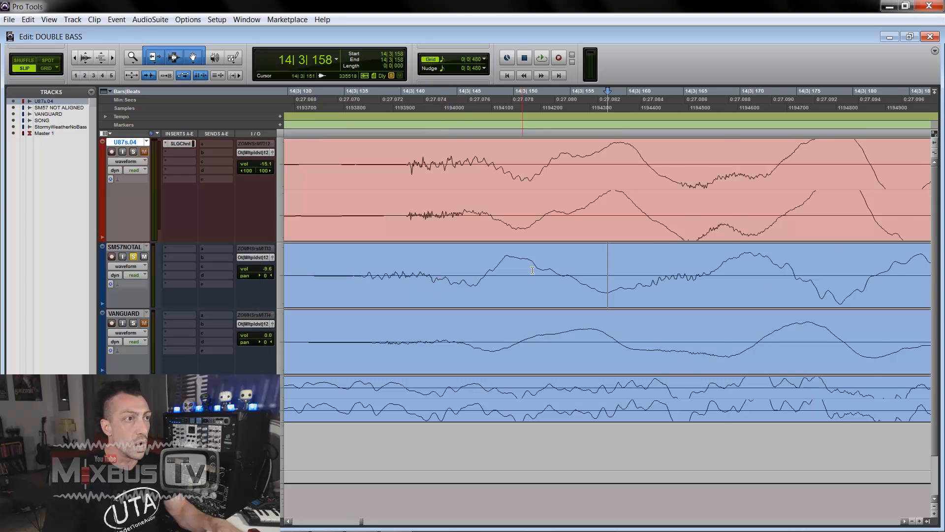
{"action": "key", "text": "r"}
{"action": "left_click_drag", "start_coordinate": [257, 311], "coordinate": [258, 358]}
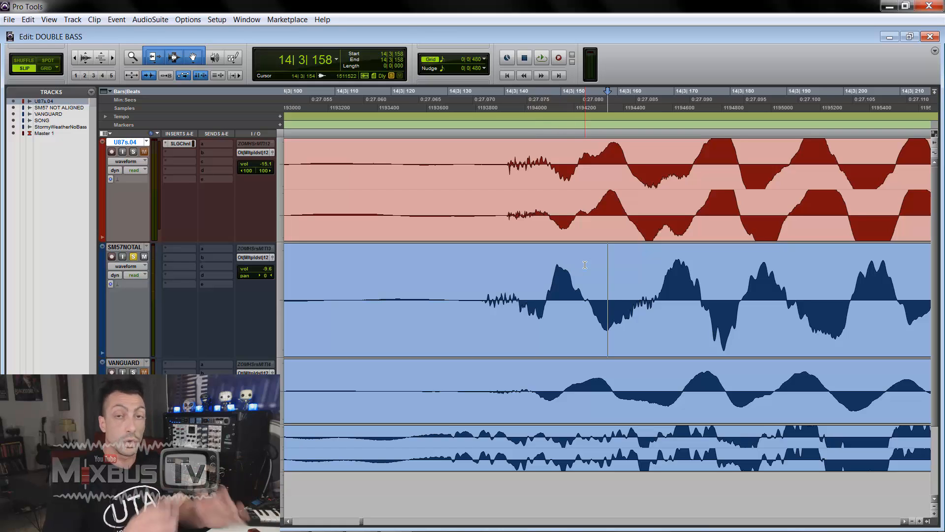
{"action": "key", "text": "t"}
{"action": "key", "text": "r"}
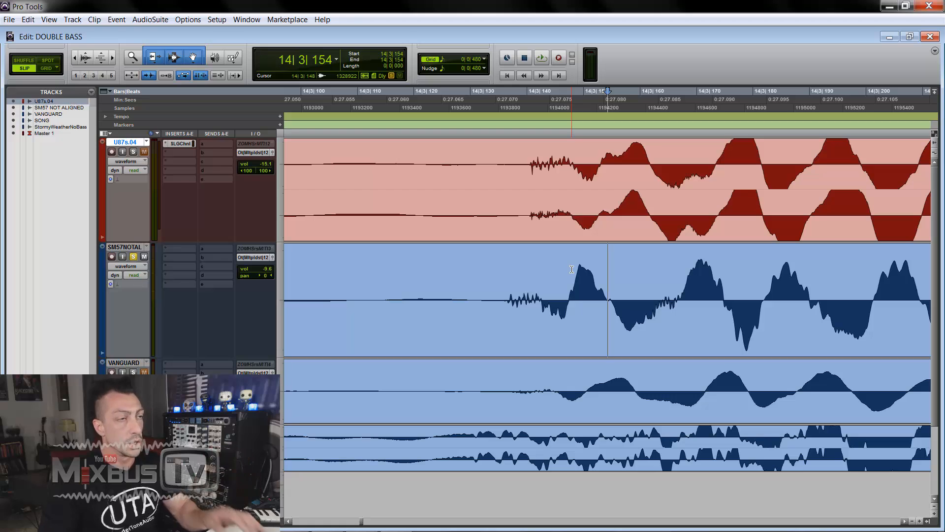
Step: Highlight the first wave peak on the SM57 NOT ALIGNED track and its counterpart on the U87s.04 track to compare their timing
{"action": "left_click_drag", "start_coordinate": [572, 270], "coordinate": [677, 278]}
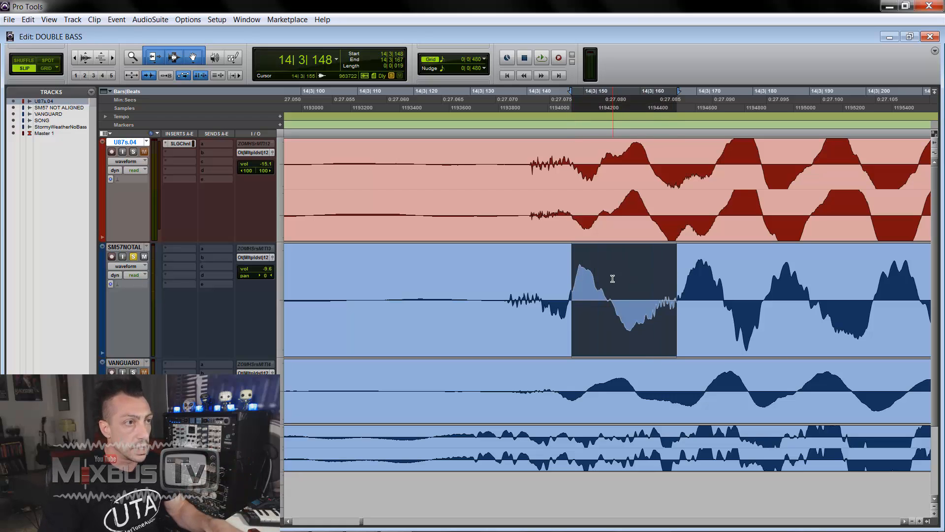
{"action": "left_click_drag", "start_coordinate": [612, 278], "coordinate": [569, 290]}
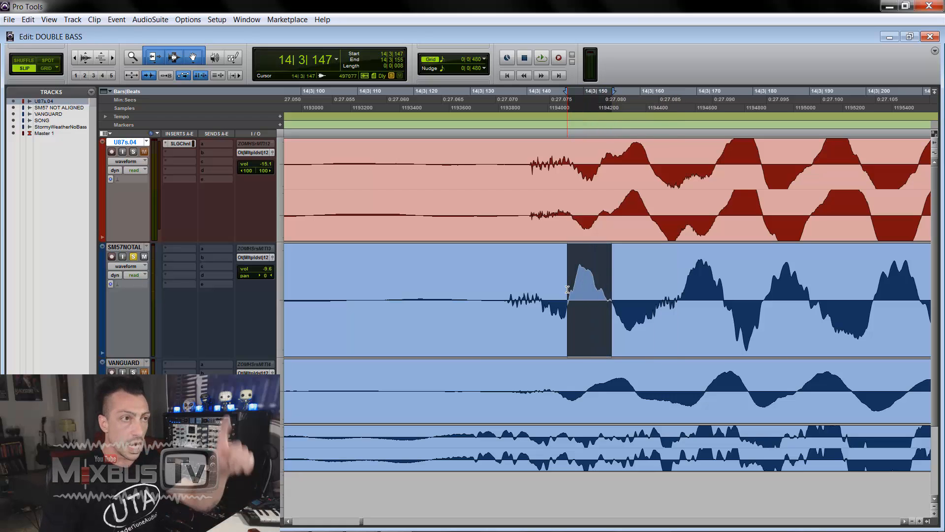
{"action": "left_click_drag", "start_coordinate": [603, 158], "coordinate": [652, 168]}
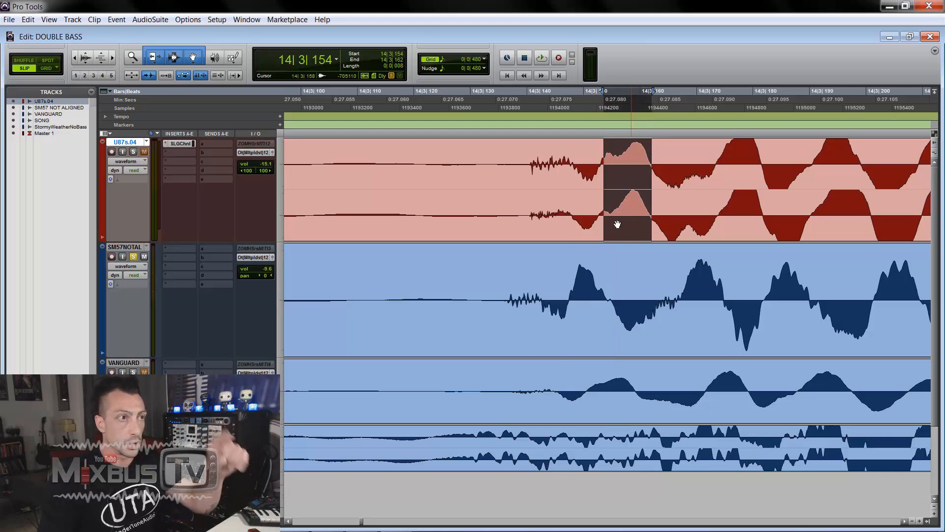
{"action": "left_click_drag", "start_coordinate": [615, 293], "coordinate": [582, 298]}
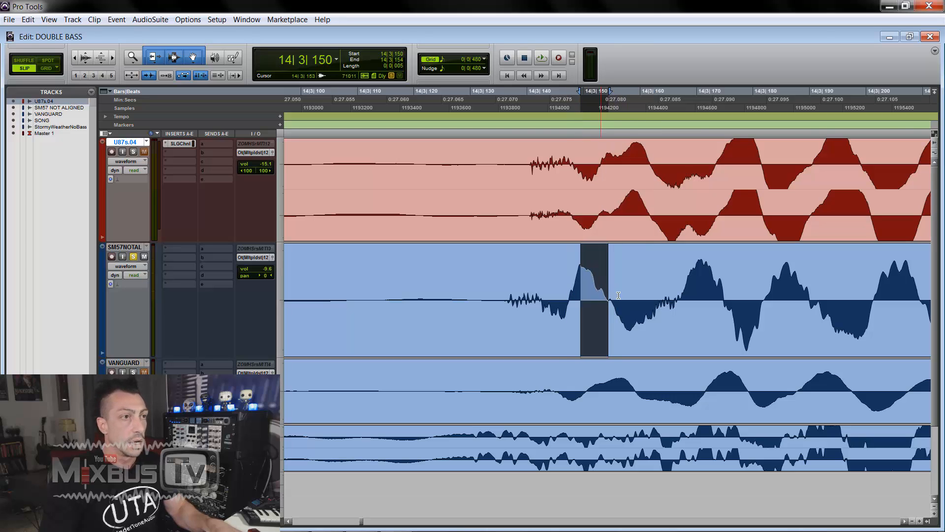
{"action": "left_click", "coordinate": [628, 290]}
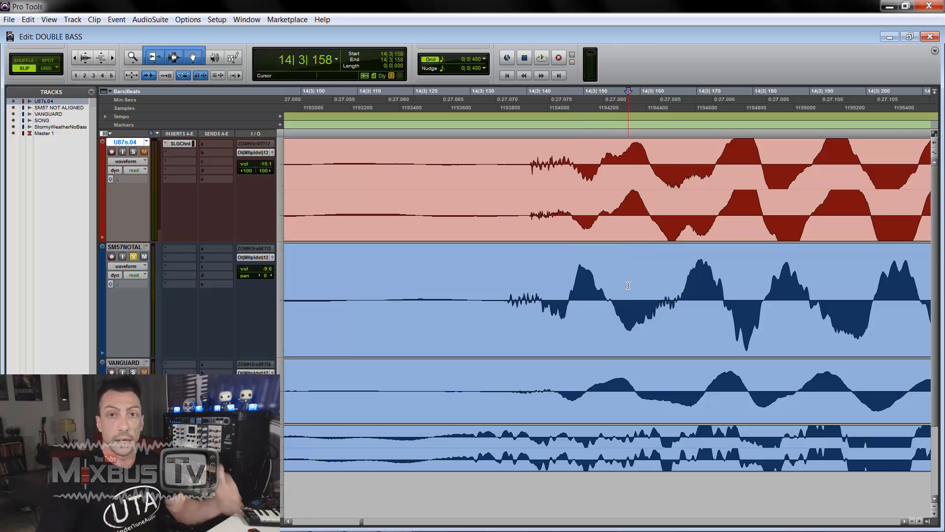
Step: Audition the SM57 NOT ALIGNED passage from about 15|3 to 17|1, and switch the track back to the SM57 FINAL playlist
{"action": "scroll", "coordinate": [631, 285], "scroll_direction": "down", "scroll_amount": 4}
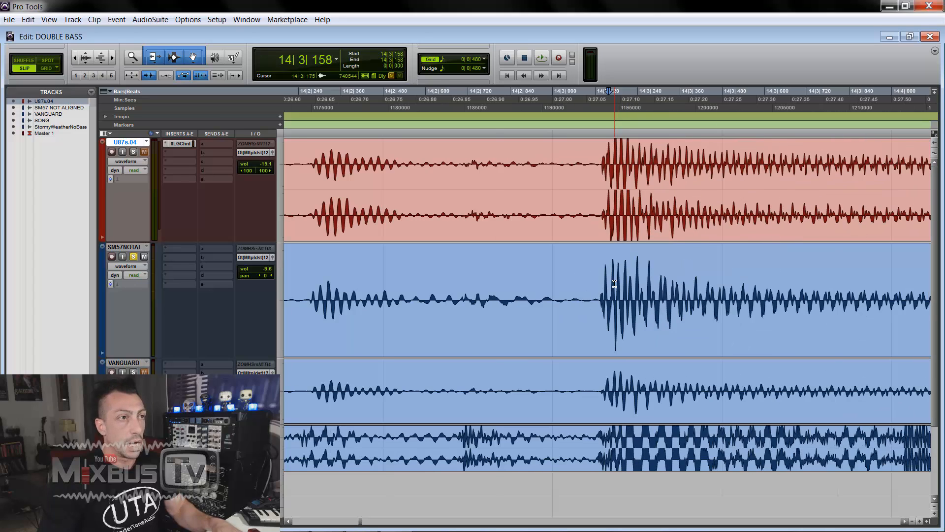
{"action": "scroll", "coordinate": [615, 284], "scroll_direction": "down", "scroll_amount": 4}
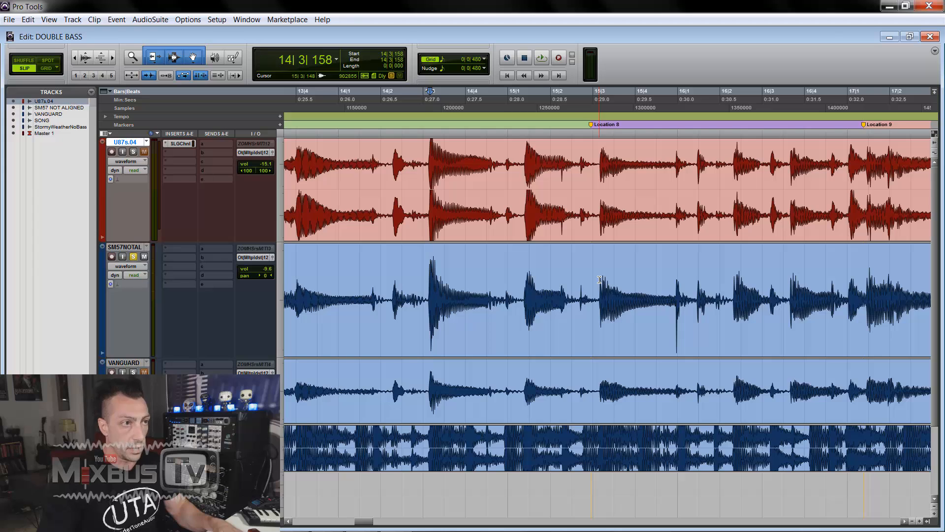
{"action": "left_click_drag", "start_coordinate": [600, 280], "coordinate": [853, 262]}
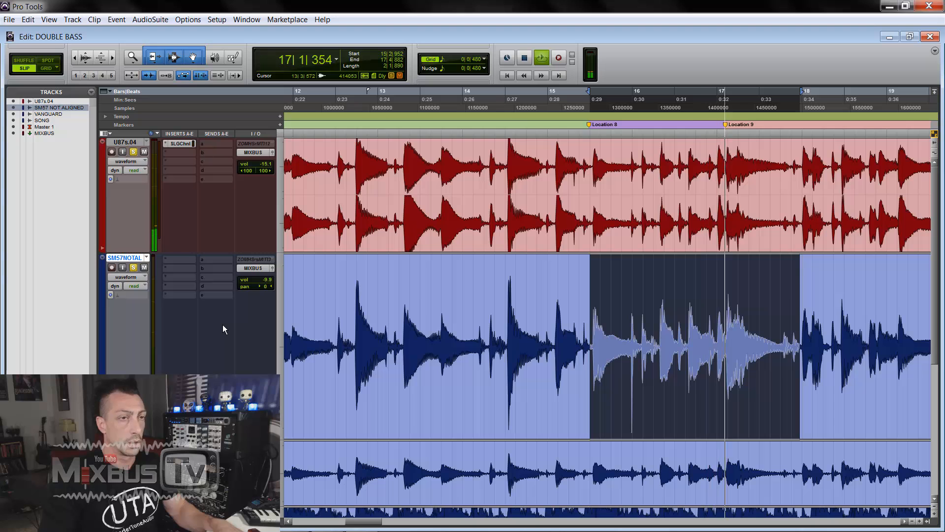
{"action": "key", "text": "space"}
{"action": "left_click", "coordinate": [146, 246]}
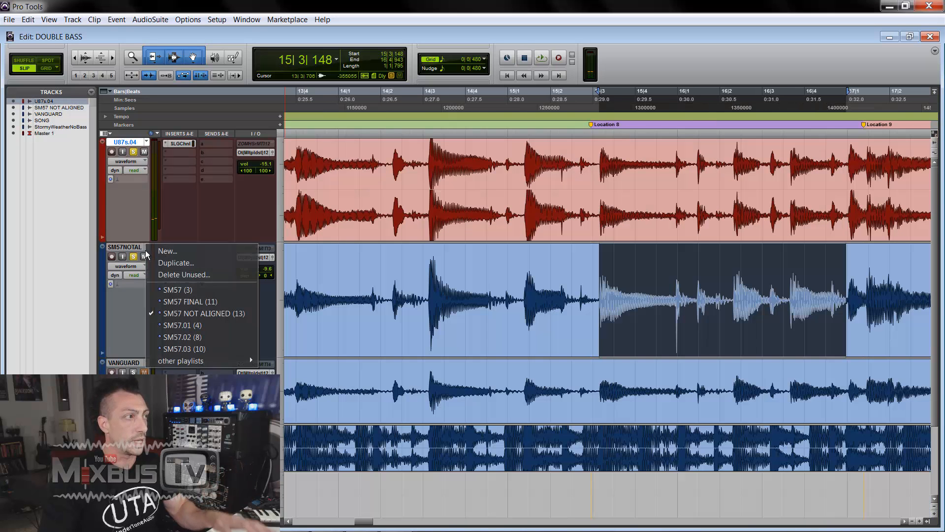
{"action": "left_click", "coordinate": [177, 303]}
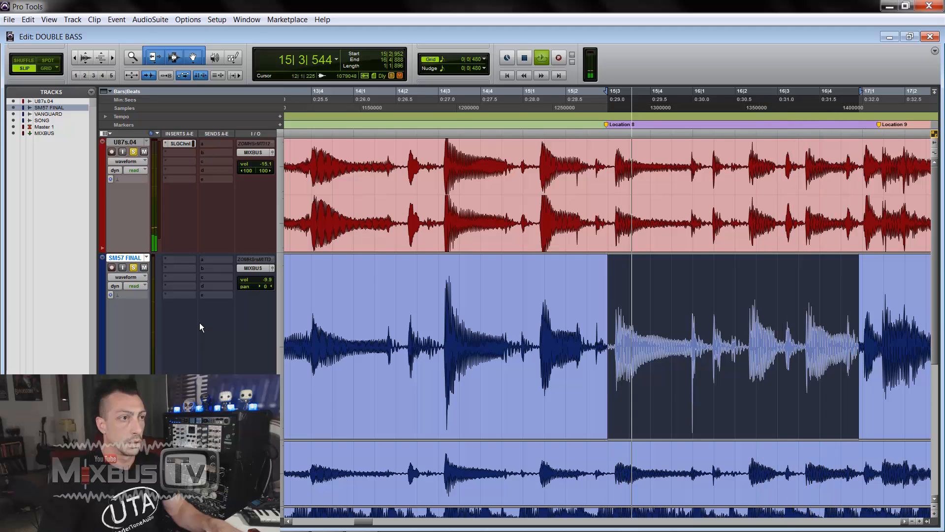
Step: Audition the SM57 NOT ALIGNED playlist against SM57 FINAL over the selected passage from about 15|3 to 17|1, then stop playback
{"action": "left_click", "coordinate": [147, 258]}
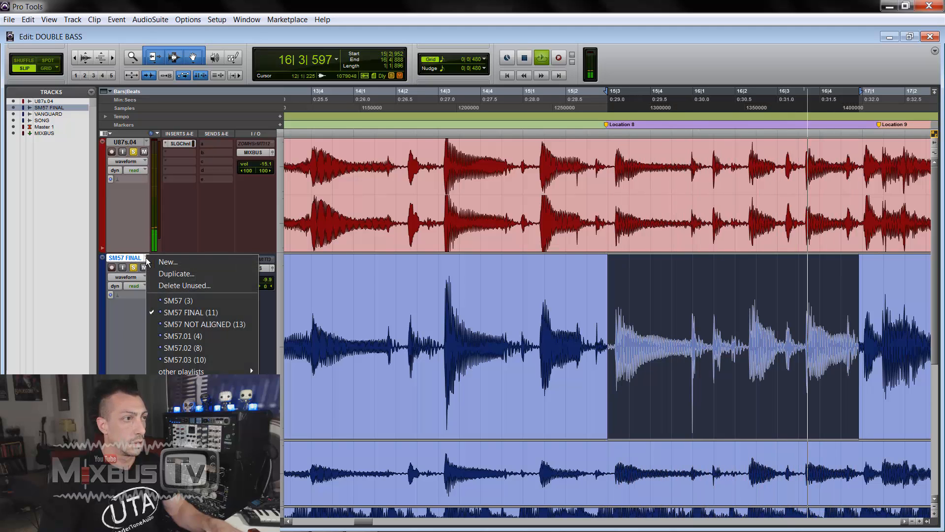
{"action": "left_click", "coordinate": [176, 324]}
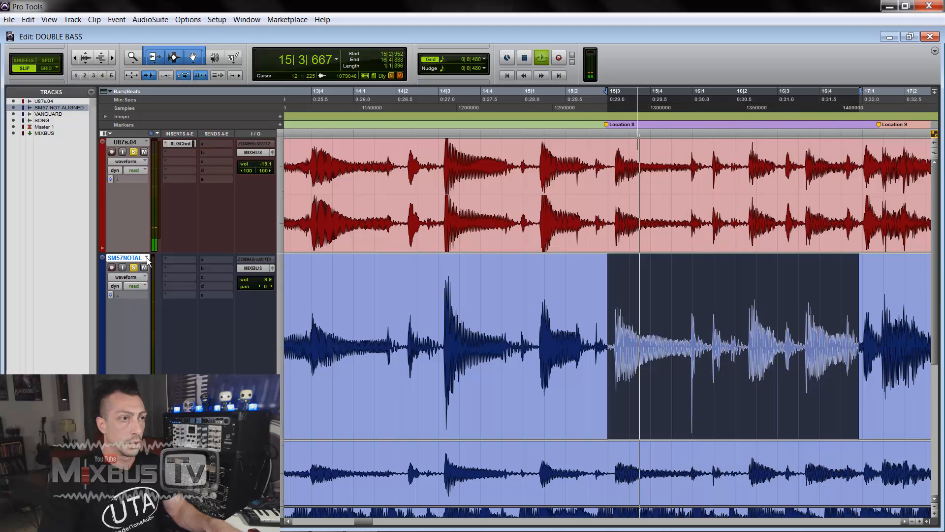
{"action": "left_click", "coordinate": [146, 258]}
{"action": "left_click", "coordinate": [170, 313]}
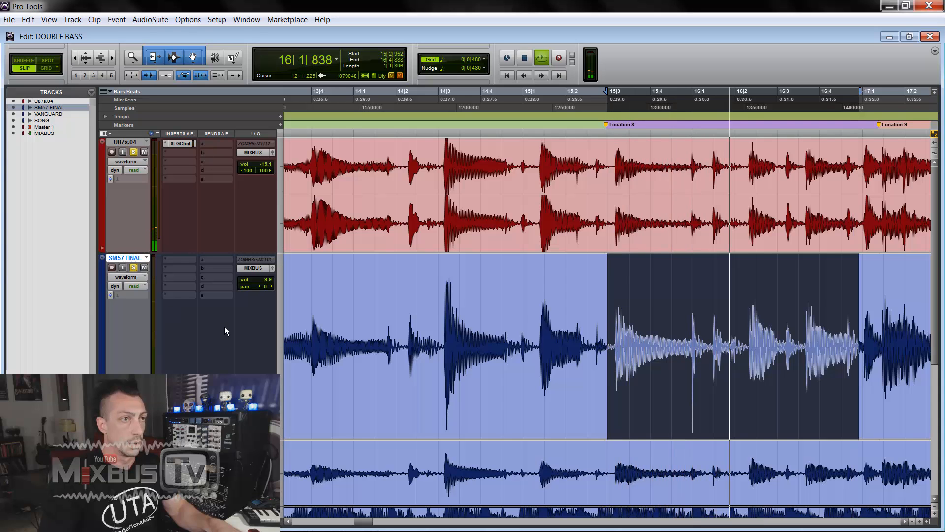
{"action": "key", "text": "space"}
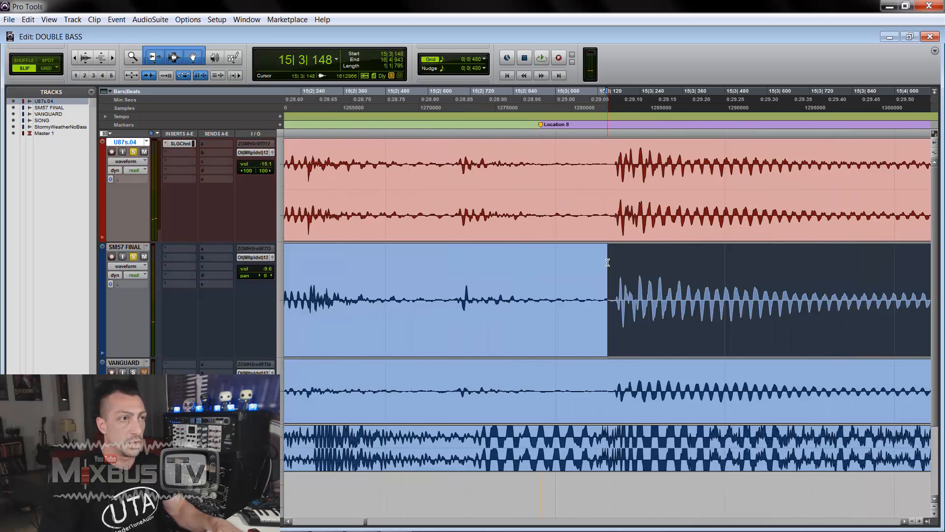
Step: Compare the SM57 FINAL and SM57 NOT ALIGNED waveforms close up at the 15|3 note attack during playback, ending on SM57 NOT ALIGNED
{"action": "key", "text": "t"}
{"action": "key", "text": "t"}
{"action": "key", "text": "t"}
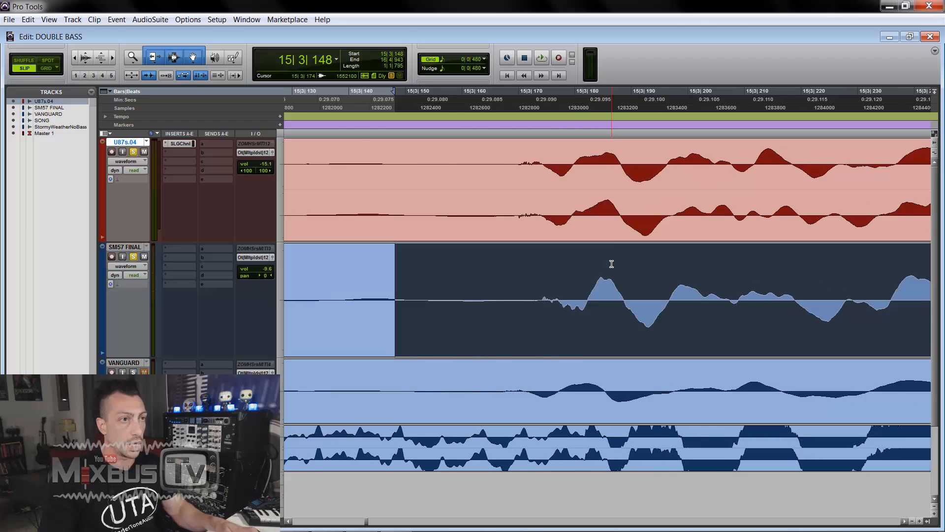
{"action": "key", "text": "t"}
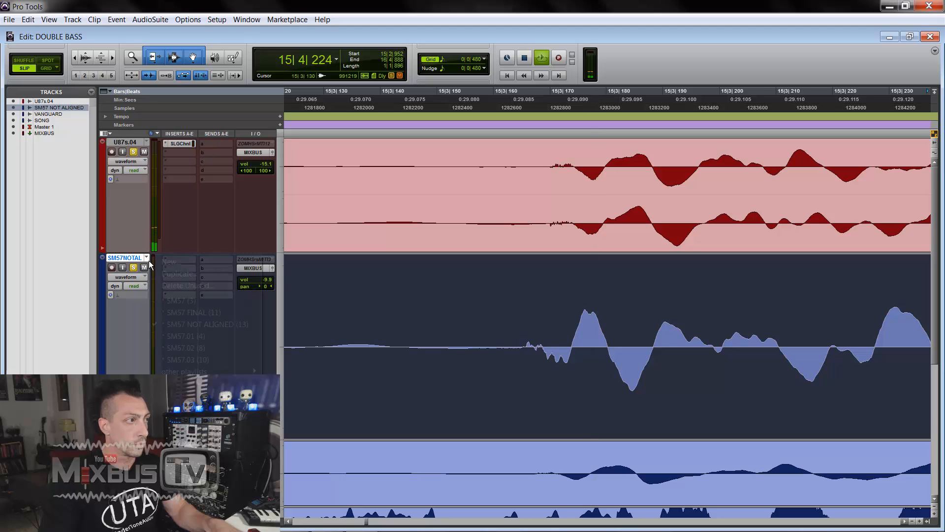
{"action": "left_click", "coordinate": [170, 313]}
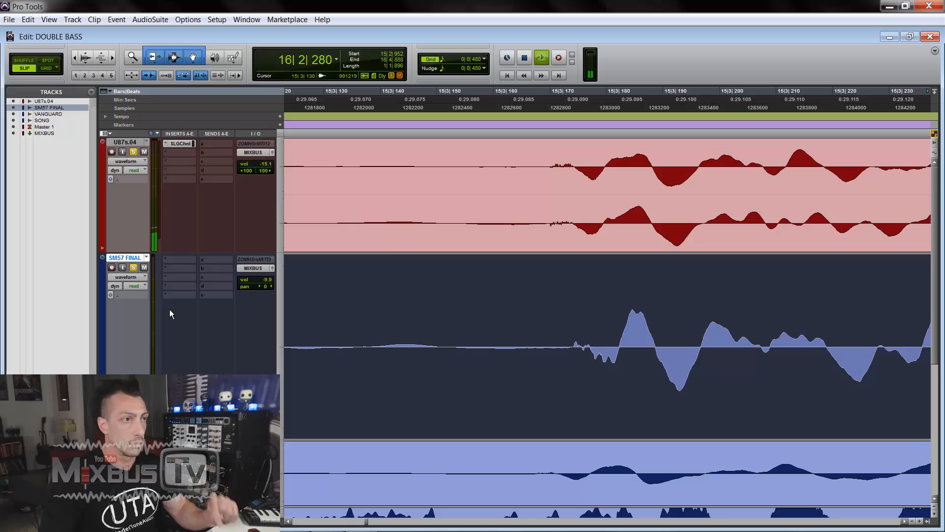
{"action": "left_click", "coordinate": [147, 257]}
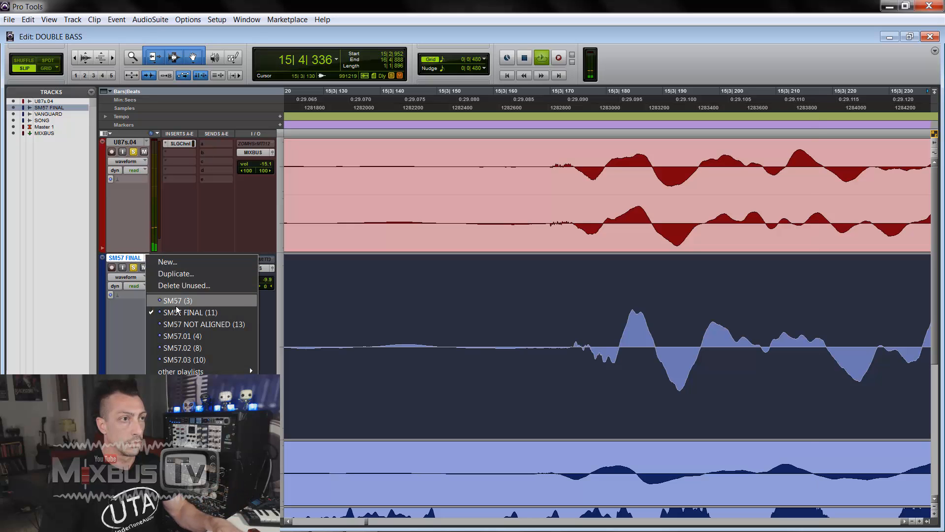
{"action": "left_click", "coordinate": [200, 324]}
Step: View a wider stretch around 15|3 and switch the SM57 track back to the SM57 FINAL playlist during playback
{"action": "key", "text": "r"}
{"action": "key", "text": "r"}
{"action": "key", "text": "r"}
{"action": "key", "text": "r"}
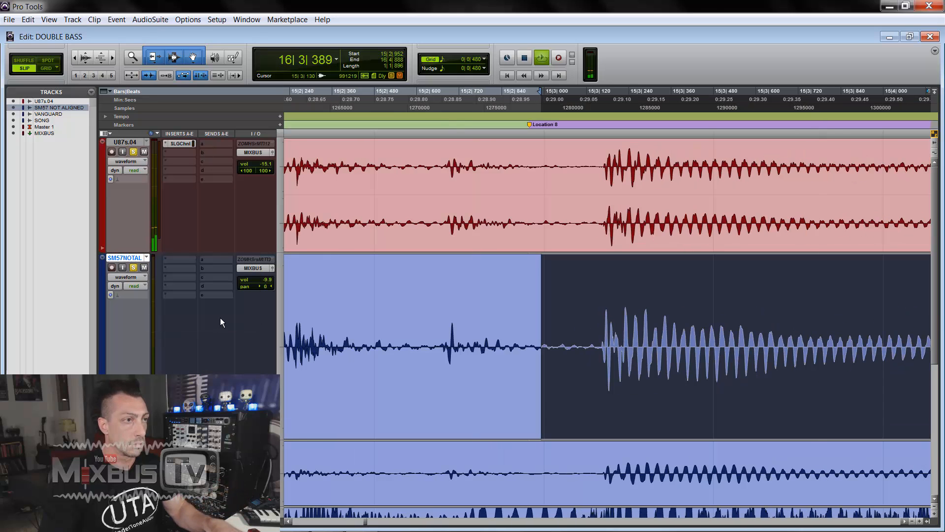
{"action": "left_click", "coordinate": [146, 257]}
{"action": "left_click", "coordinate": [171, 309]}
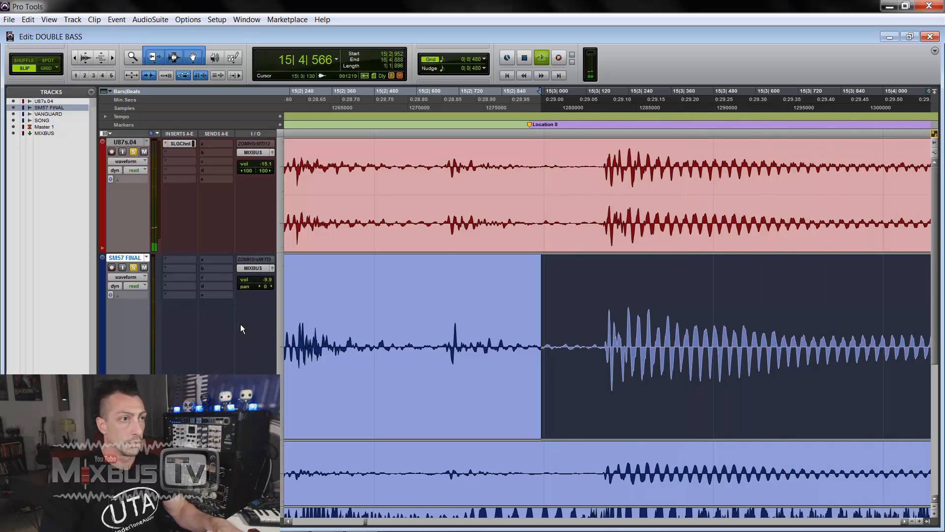
Step: Examine the SM57 FINAL waveform around 15|3 against the U87s.04 and VANGUARD tracks, first in overview and then close up
{"action": "key", "text": "r"}
{"action": "key", "text": "r"}
{"action": "key", "text": "r"}
{"action": "key", "text": "r"}
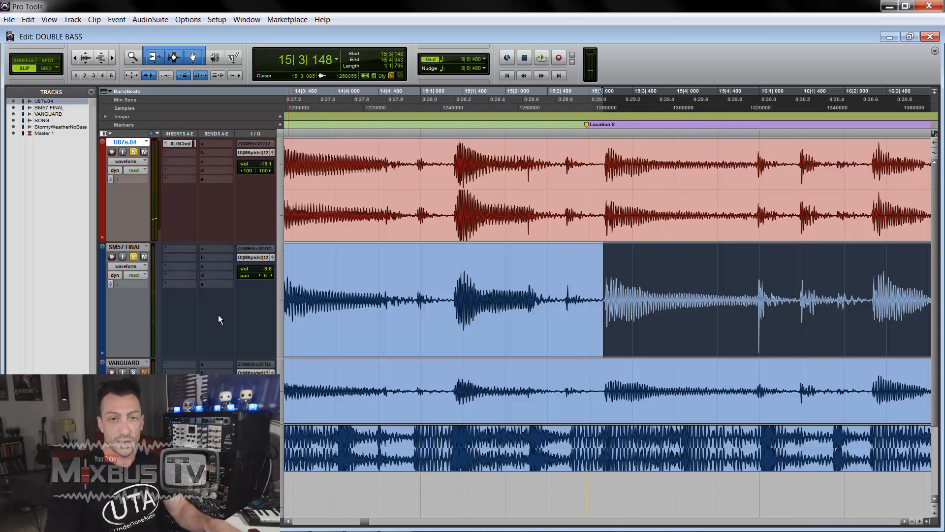
{"action": "key", "text": "t"}
{"action": "key", "text": "t"}
{"action": "key", "text": "t"}
{"action": "key", "text": "t"}
{"action": "key", "text": "t"}
{"action": "key", "text": "t"}
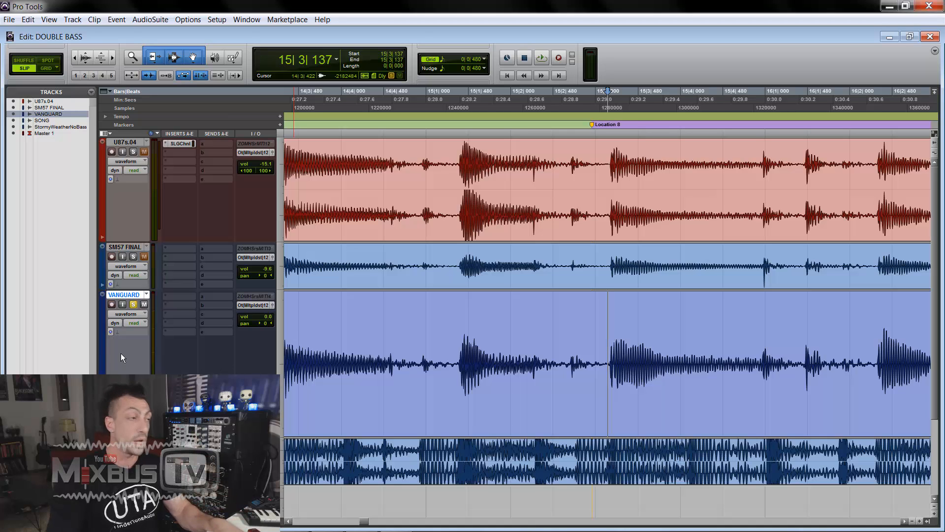
Step: Change the VANGUARD track's color to green
{"action": "double_click", "coordinate": [102, 346]}
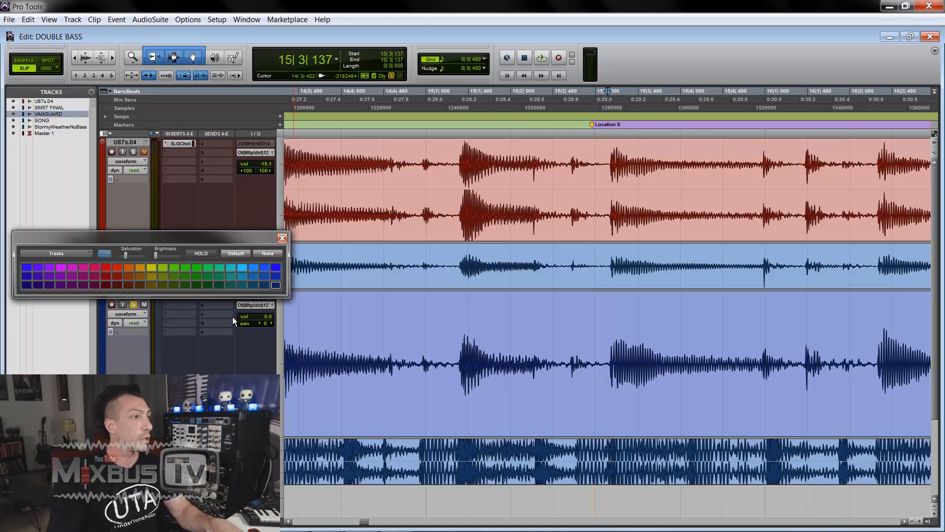
{"action": "left_click", "coordinate": [254, 277]}
{"action": "left_click", "coordinate": [207, 276]}
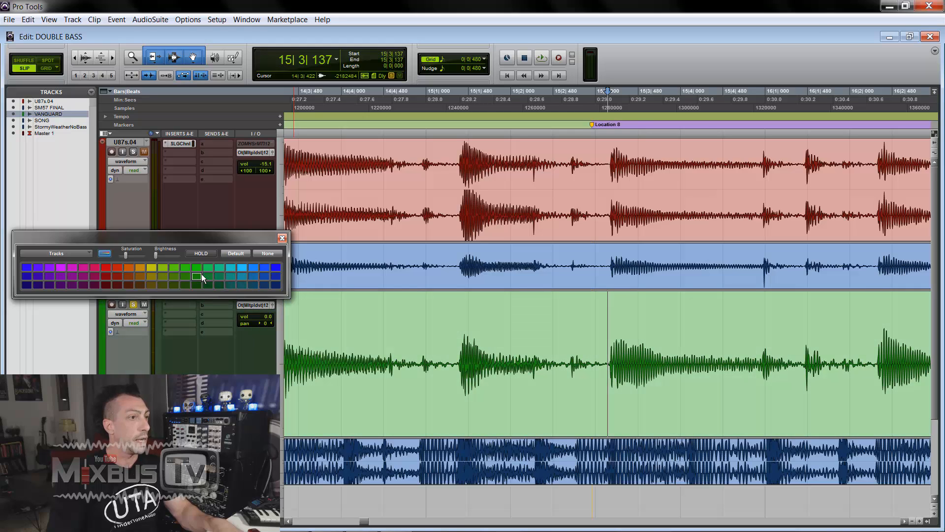
{"action": "left_click", "coordinate": [282, 240]}
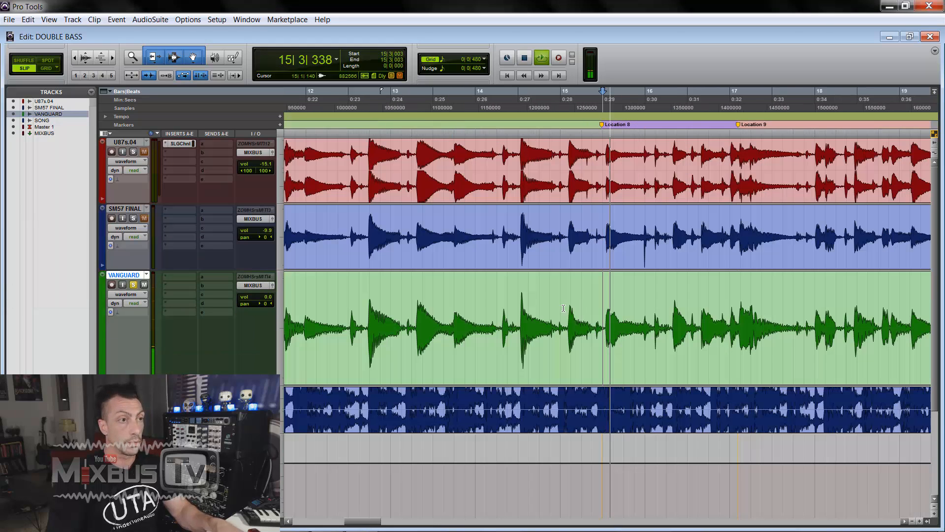
Step: Audition the VANGUARD track alone and together with U87s.04 from about 15|3, viewing a longer stretch of the waveforms
{"action": "key", "text": "r"}
{"action": "scroll", "coordinate": [562, 310], "scroll_direction": "right", "scroll_amount": 1}
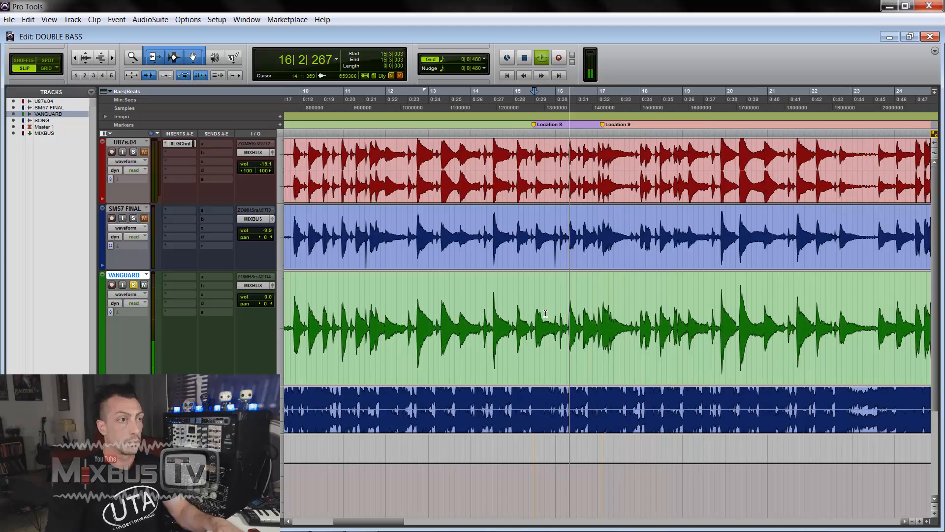
{"action": "key", "text": "r"}
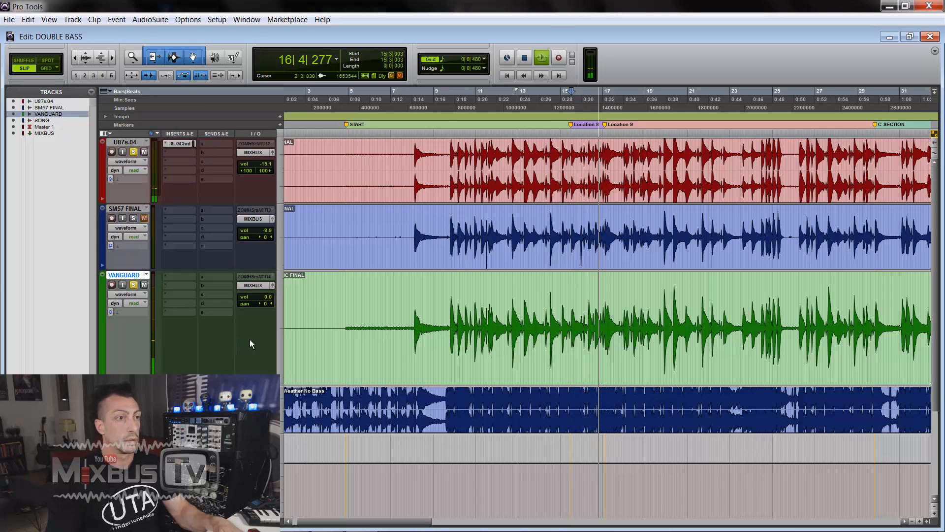
{"action": "key", "text": "ctrl+]"}
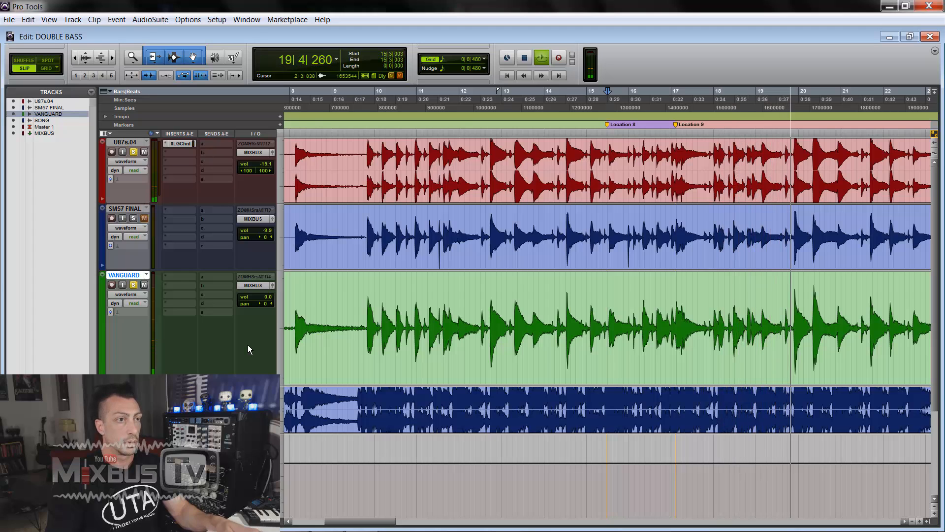
{"action": "key", "text": "ctrl+["}
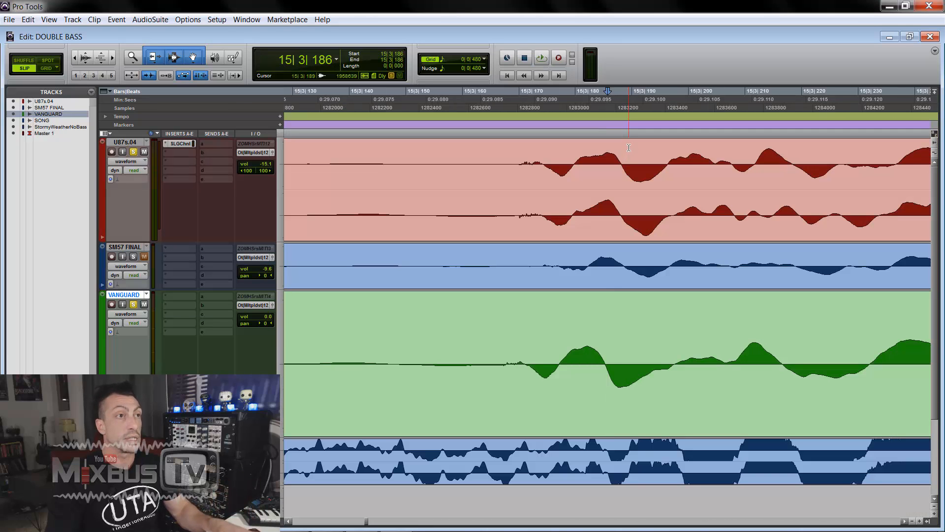
Step: Highlight the timing offset between the U87s.04 and VANGUARD waveforms near 15|3|187, then clear the selection and inspect the note attack
{"action": "left_click_drag", "start_coordinate": [622, 163], "coordinate": [615, 347]}
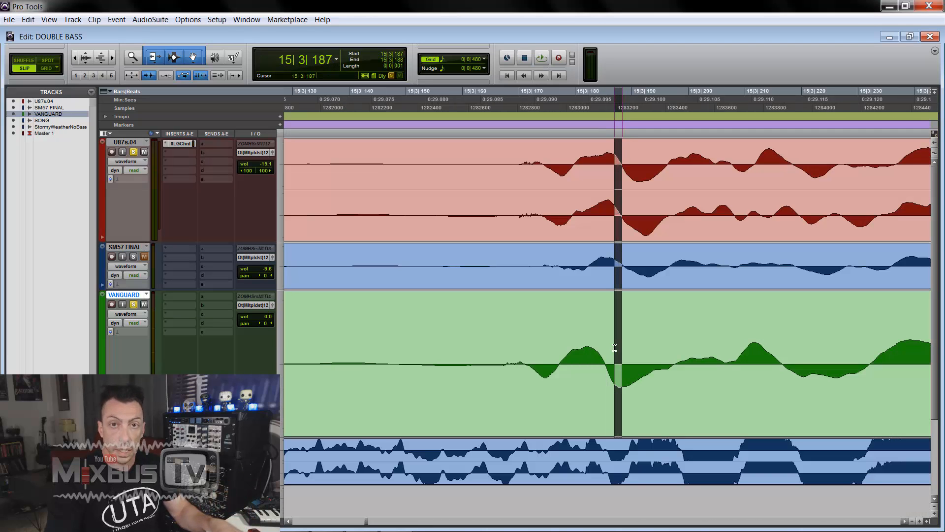
{"action": "left_click", "coordinate": [596, 354]}
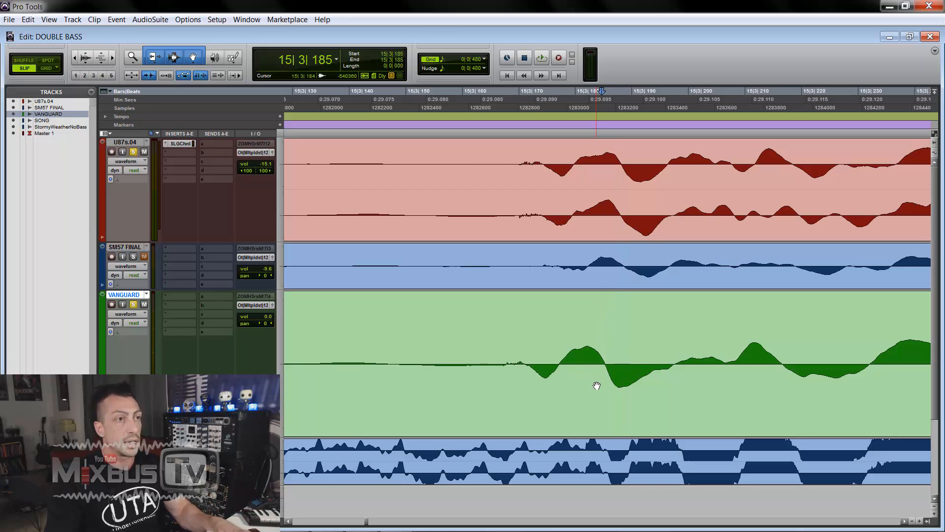
{"action": "key", "text": "t"}
{"action": "key", "text": "r"}
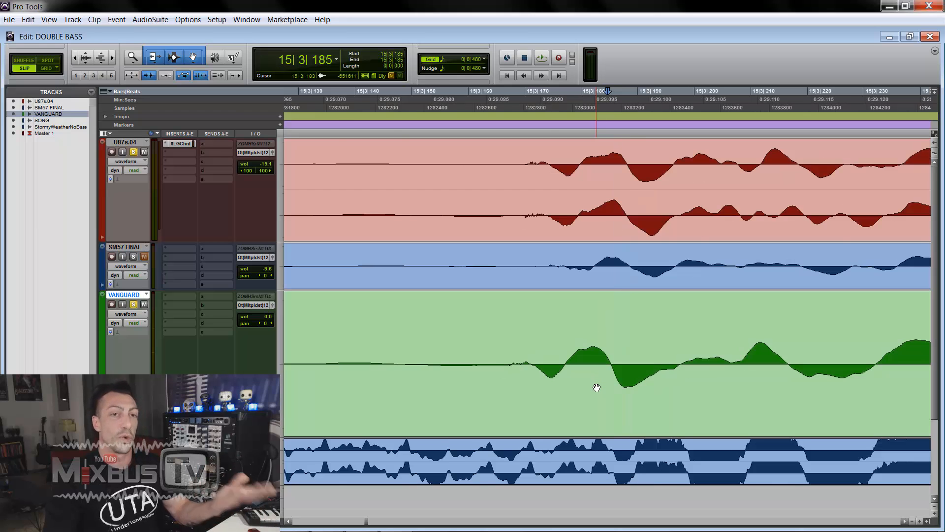
{"action": "key", "text": "t"}
{"action": "key", "text": "r"}
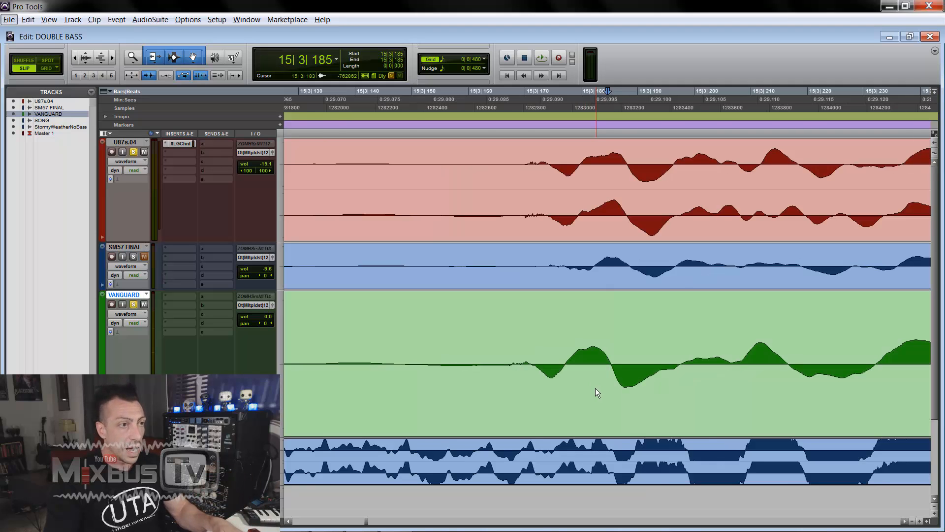
Step: Shift the VANGUARD clip 4 ticks later so its first wave peak lines up with U87s.04
{"action": "left_click_drag", "start_coordinate": [596, 389], "coordinate": [614, 394]}
{"action": "key", "text": "r"}
{"action": "key", "text": "r"}
{"action": "key", "text": "r"}
{"action": "key", "text": "r"}
{"action": "key", "text": "r"}
{"action": "key", "text": "r"}
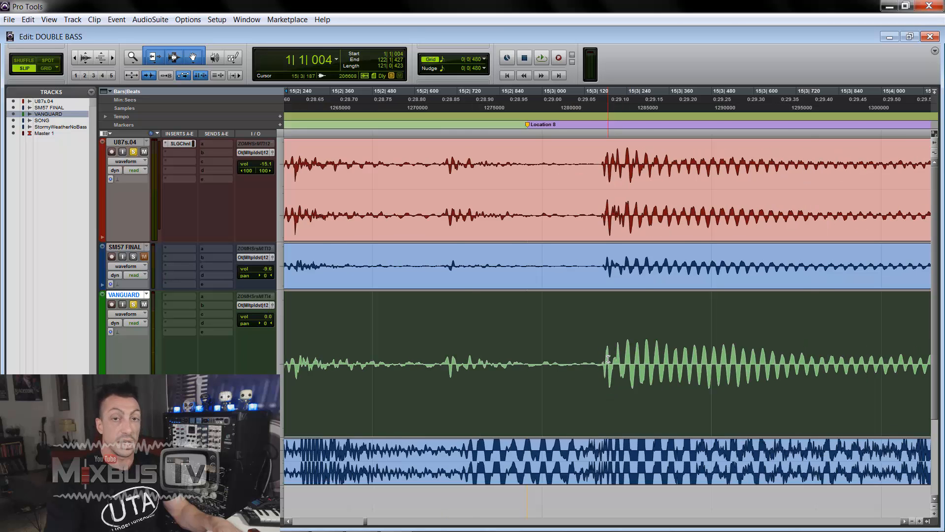
Step: Inspect the shifted VANGUARD waveform close up around 15|3 against the U87s.04 and SM57 FINAL waveforms
{"action": "key", "text": "t"}
{"action": "key", "text": "t"}
{"action": "key", "text": "t"}
{"action": "key", "text": "t"}
{"action": "key", "text": "t"}
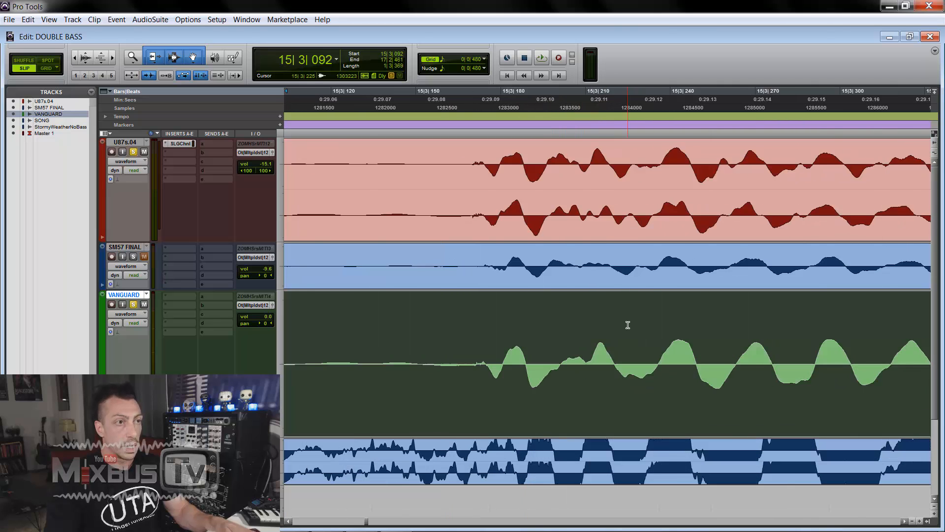
{"action": "key", "text": "t"}
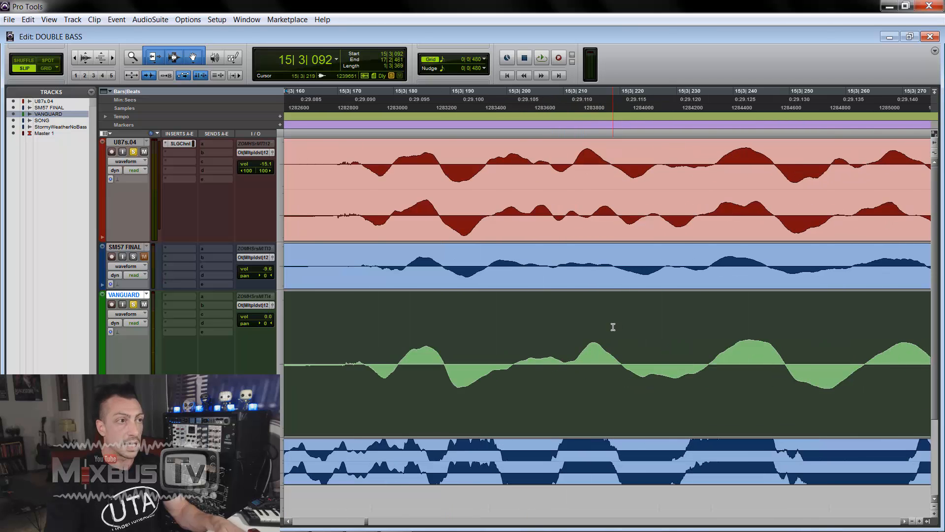
{"action": "scroll", "coordinate": [580, 328], "scroll_direction": "left", "scroll_amount": 3}
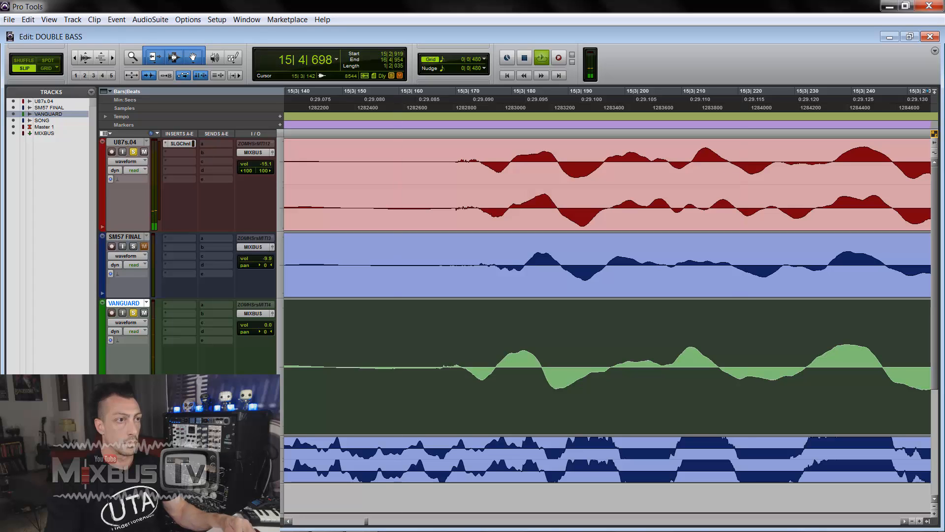
Step: Alternate between the shifted and original VANGUARD clip positions during playback to compare their sound, ending on the shifted one
{"action": "key", "text": "ctrl+shift+z"}
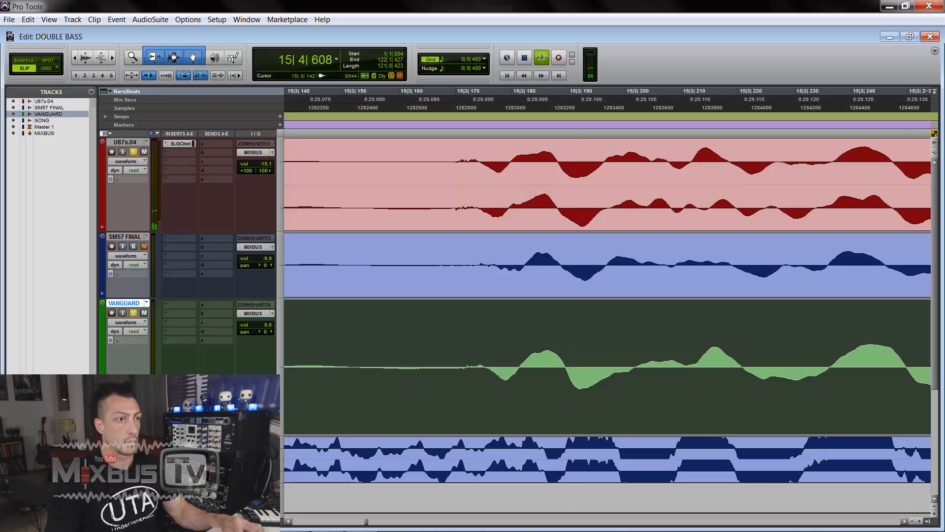
{"action": "key", "text": "ctrl+z"}
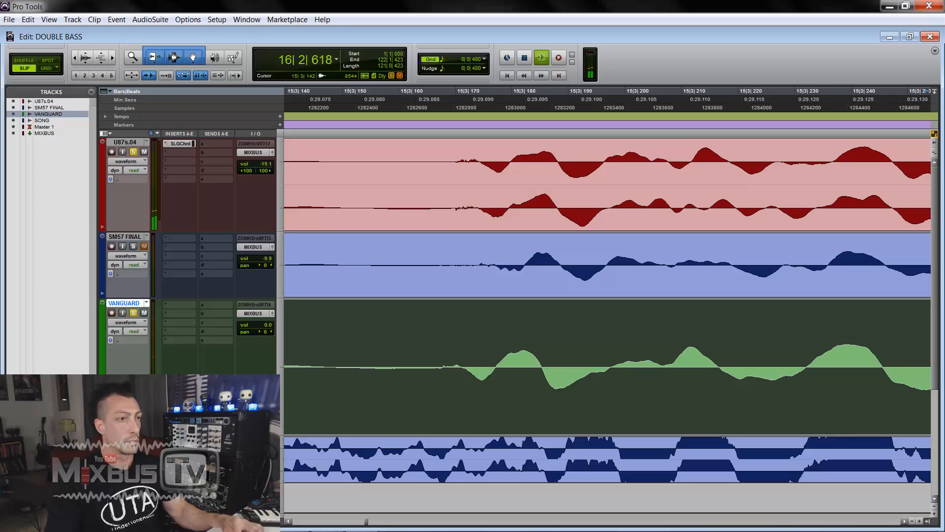
{"action": "key", "text": "ctrl+shift+z"}
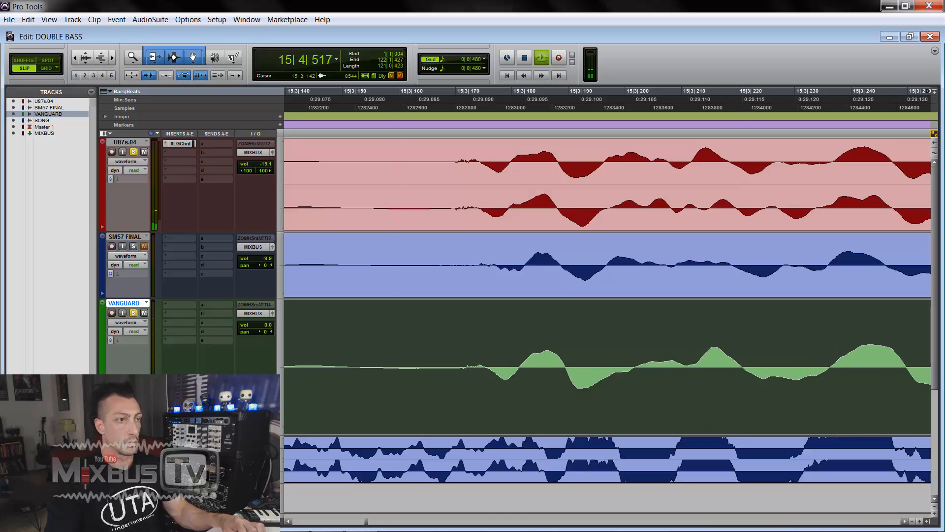
Step: Listen to the shifted VANGUARD clip in a wider view around 15|3, stop playback, and undo the clip shift
{"action": "key", "text": "r"}
{"action": "key", "text": "r"}
{"action": "key", "text": "r"}
{"action": "key", "text": "r"}
{"action": "key", "text": "r"}
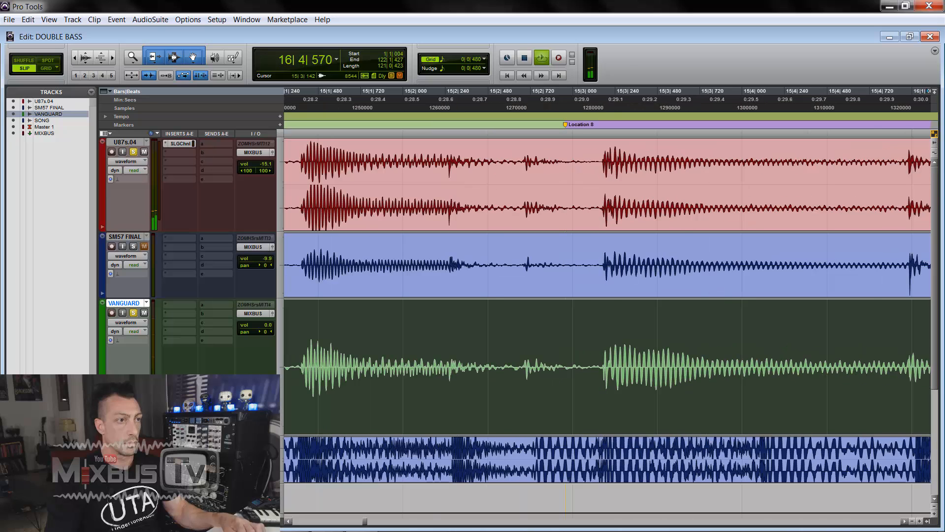
{"action": "key", "text": "space"}
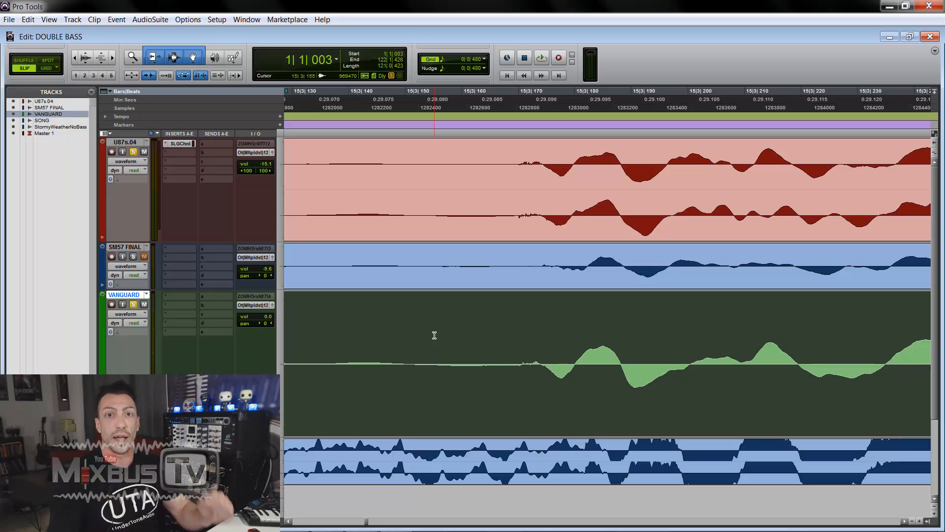
{"action": "key", "text": "ctrl+z"}
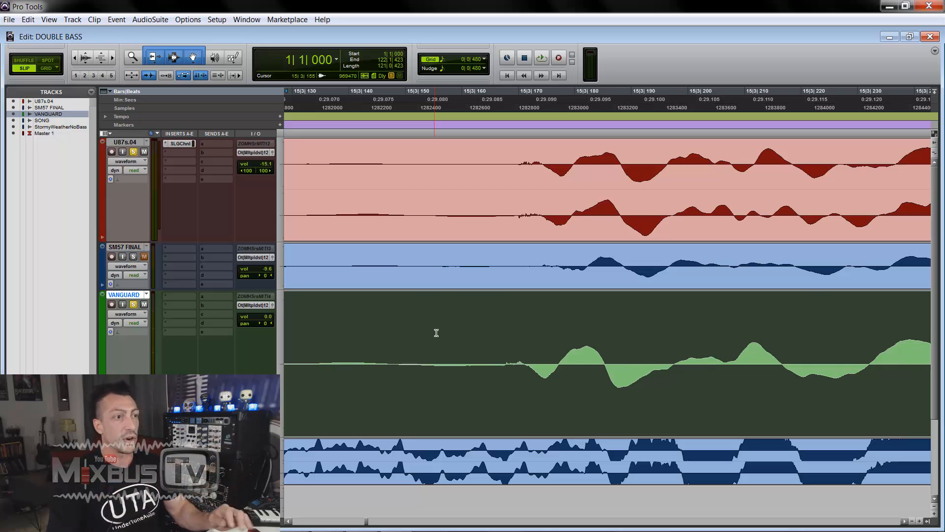